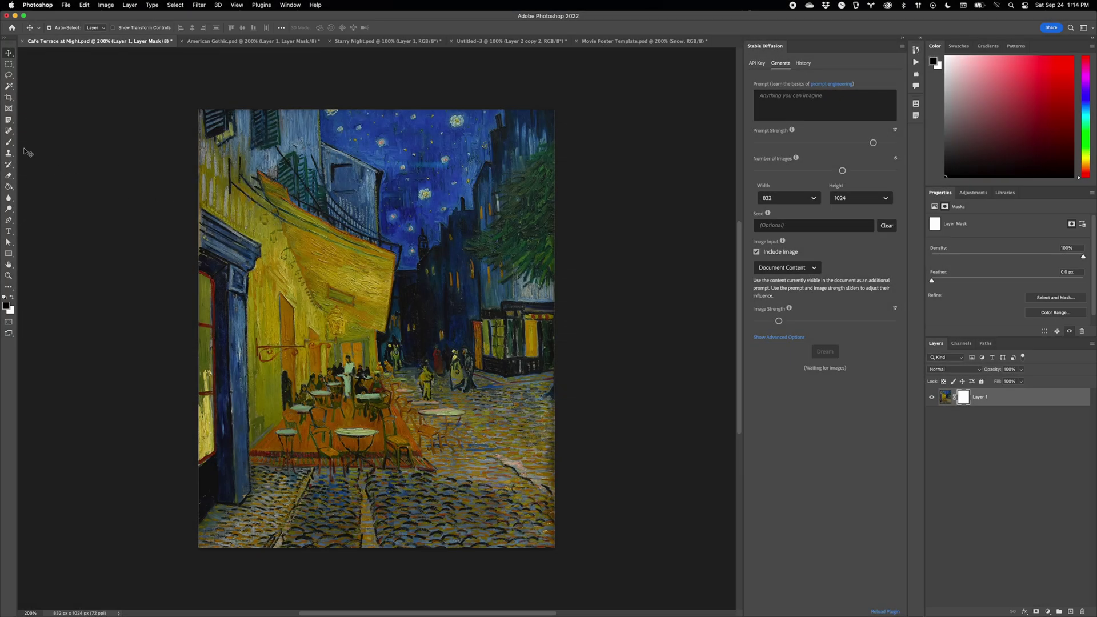
# - Erase a round patch of sky from the mask and inpaint it with the prompt 'The moon.'
pyautogui.moveTo(417, 128)
pyautogui.mouseDown()
pyautogui.moveTo(406, 122)
pyautogui.moveTo(426, 143)
pyautogui.moveTo(400, 123)
pyautogui.moveTo(417, 160)
pyautogui.moveTo(437, 123)
pyautogui.moveTo(423, 113)
pyautogui.mouseUp()
pyautogui.click(800, 106)
pyautogui.write('The moon.')
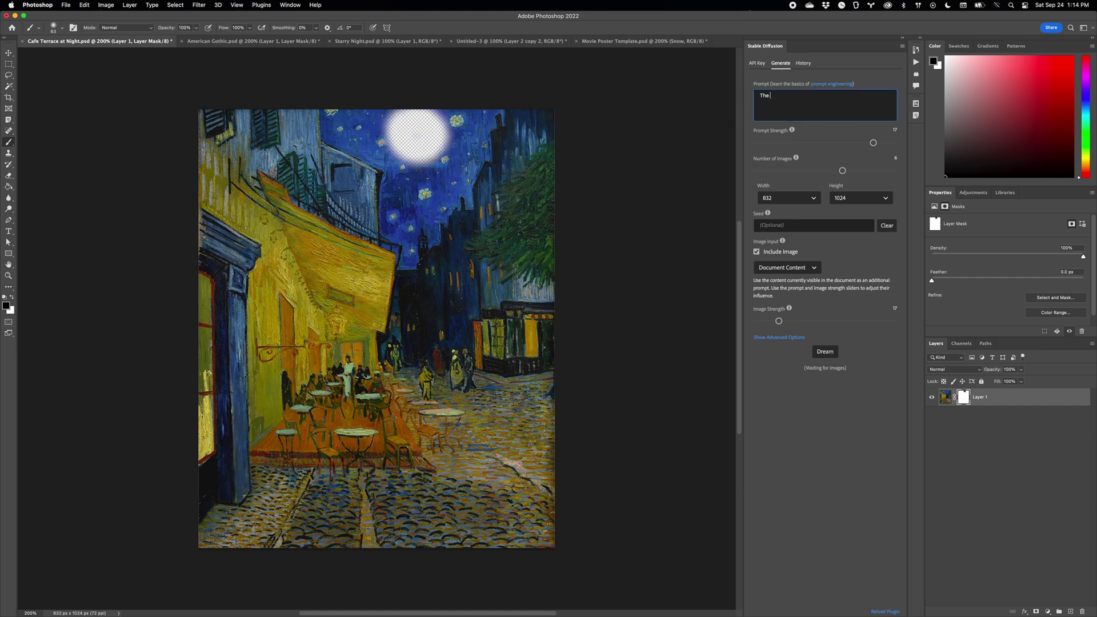
pyautogui.click(782, 268)
pyautogui.click(777, 312)
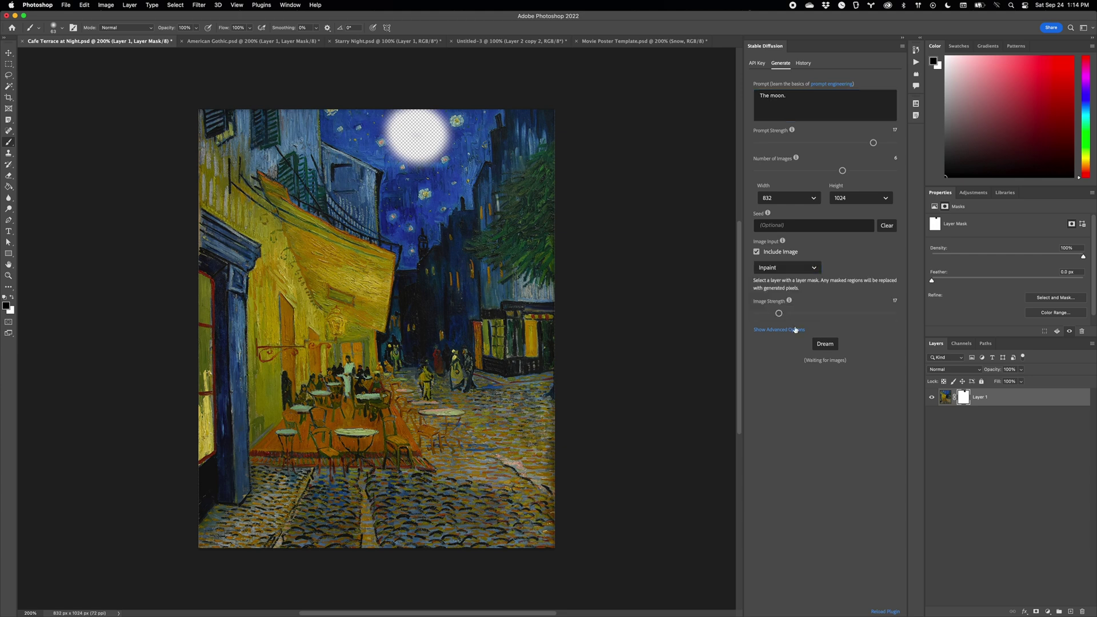
pyautogui.click(822, 344)
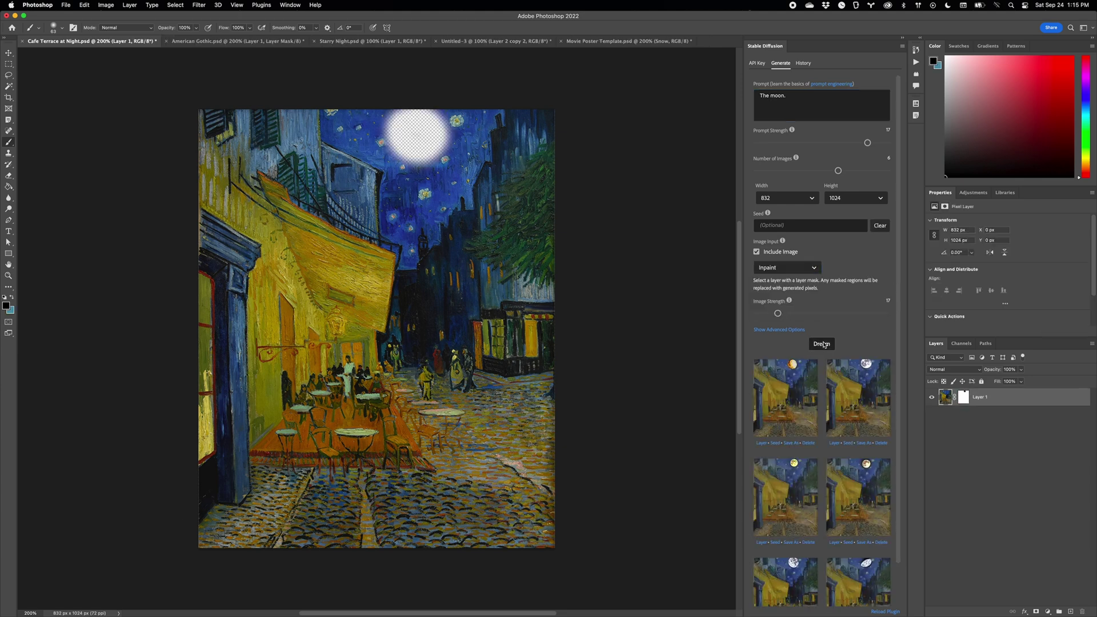
# - Add three moon results, including the white cratered and yellow moons, as layers
pyautogui.click(763, 442)
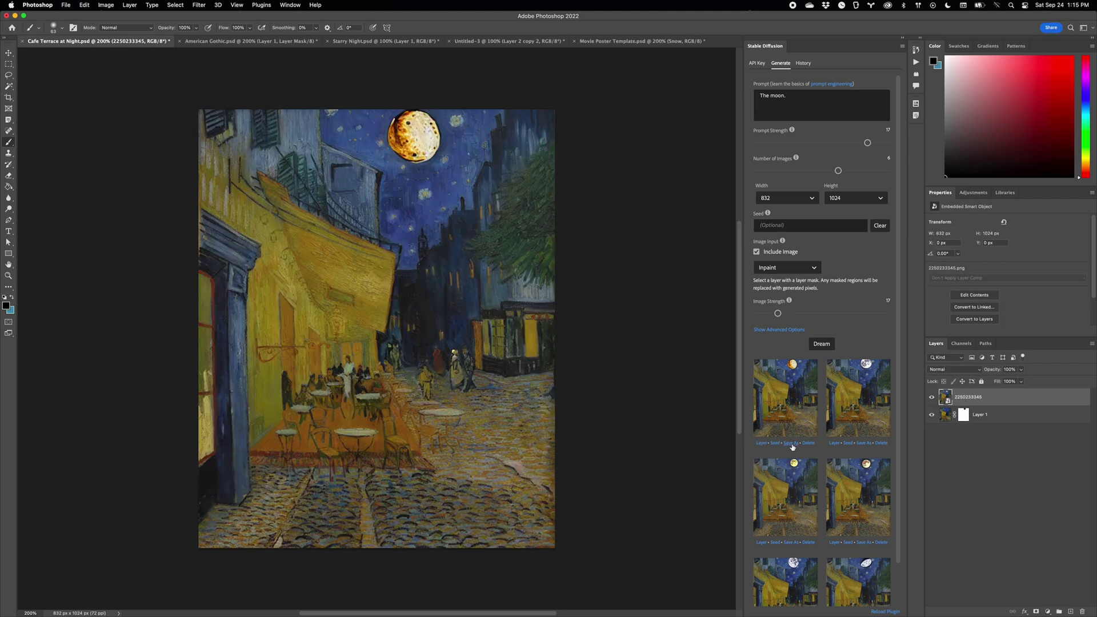
pyautogui.click(834, 443)
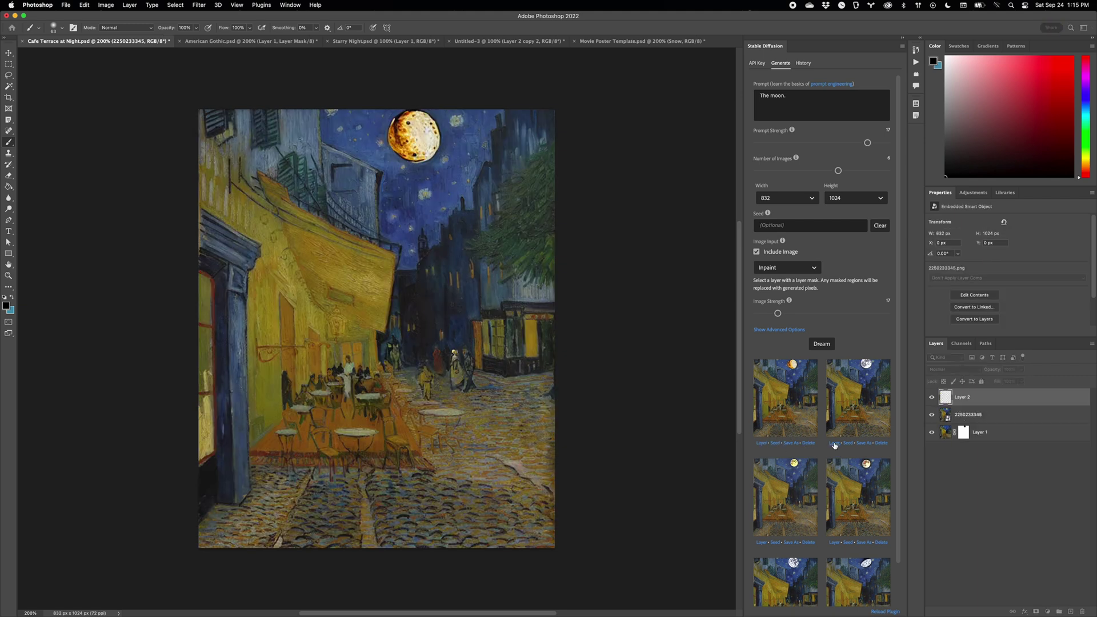
pyautogui.click(762, 542)
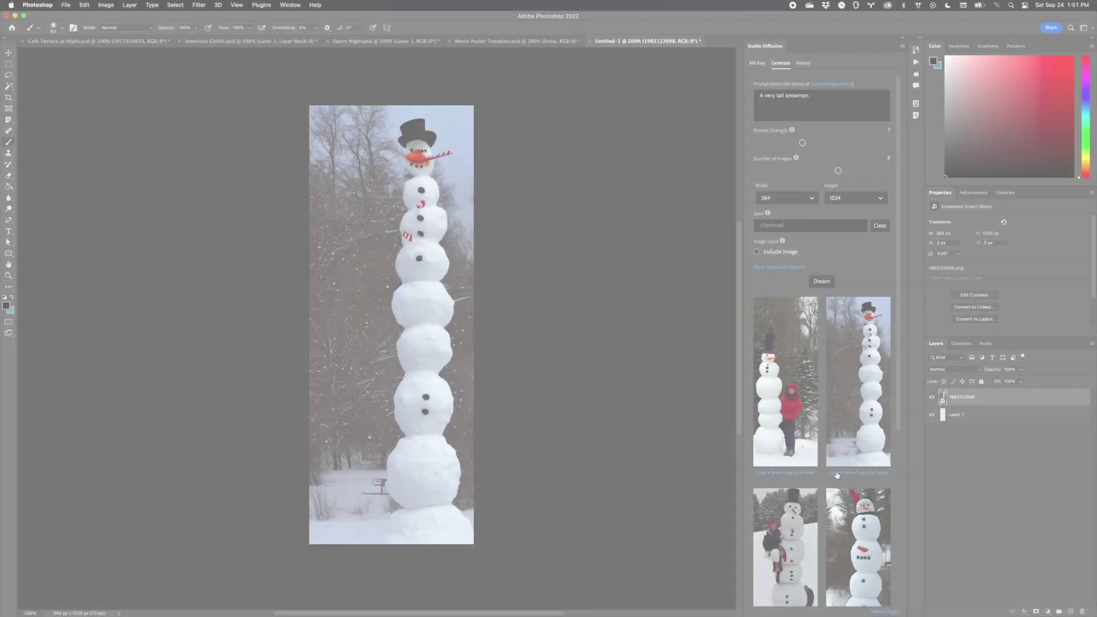
# - Add the red-hat snowman and the fifth and sixth snowman results as layers
pyautogui.scroll(-5, 836, 448)
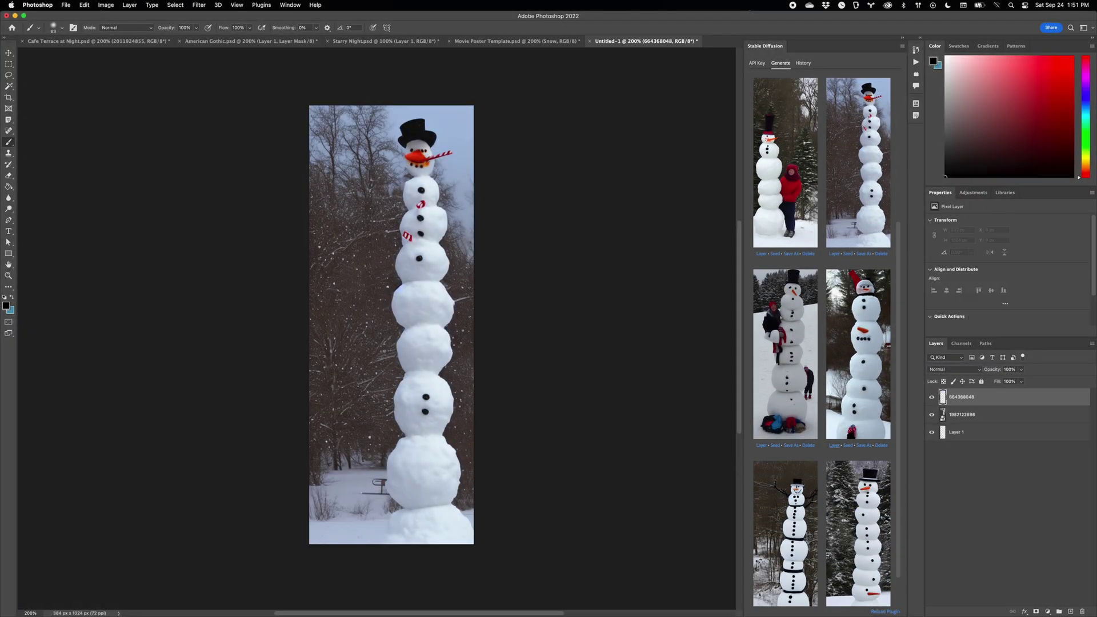
pyautogui.click(834, 445)
pyautogui.scroll(-2, 835, 447)
pyautogui.click(762, 595)
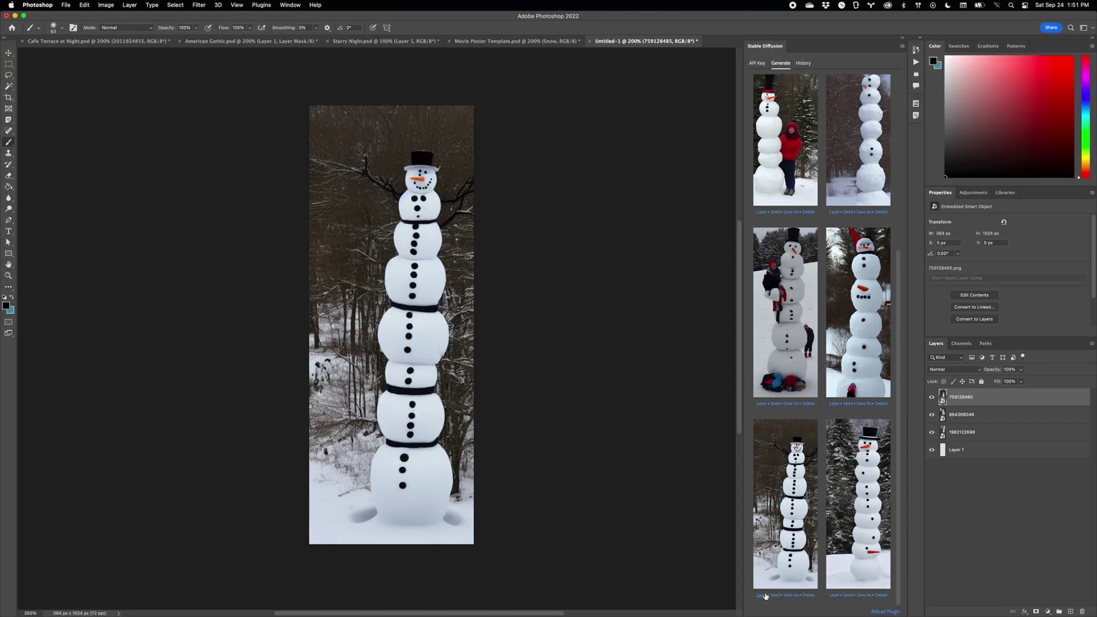
pyautogui.click(834, 595)
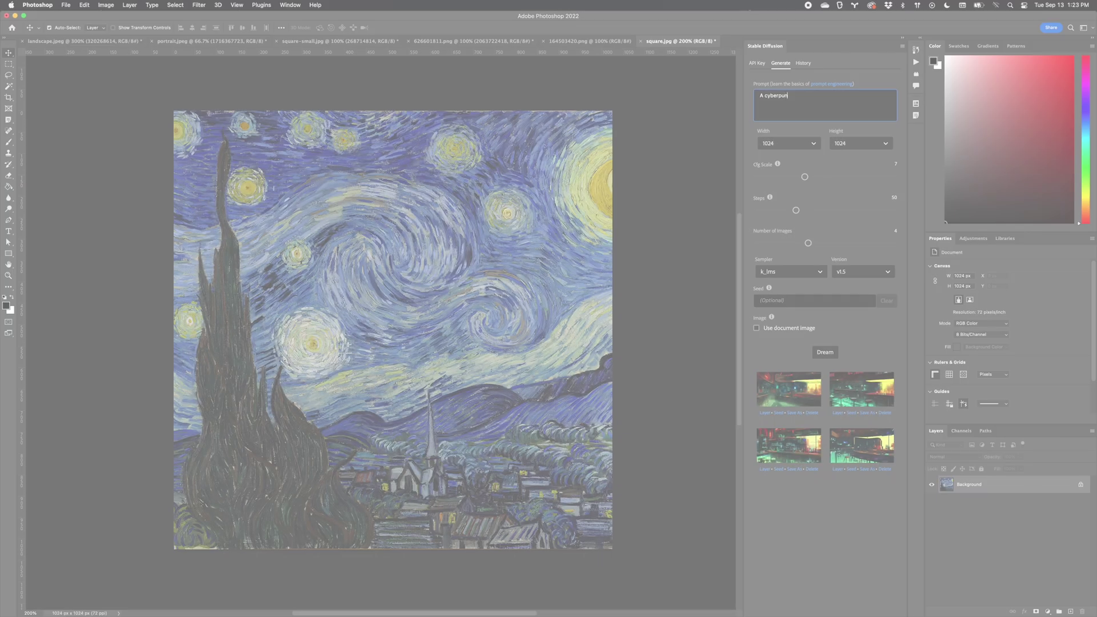
# - Generate a cyberpunk dystopia from Starry Night at image strength 40 and add it as a layer
pyautogui.write('dystopi')
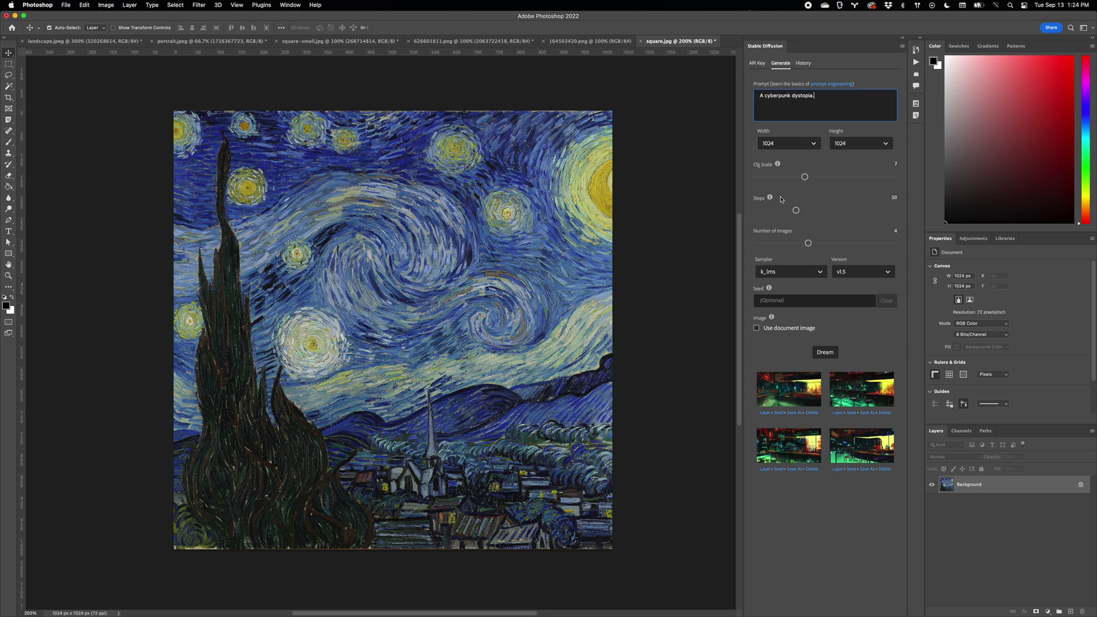
pyautogui.write('a.')
pyautogui.click(756, 328)
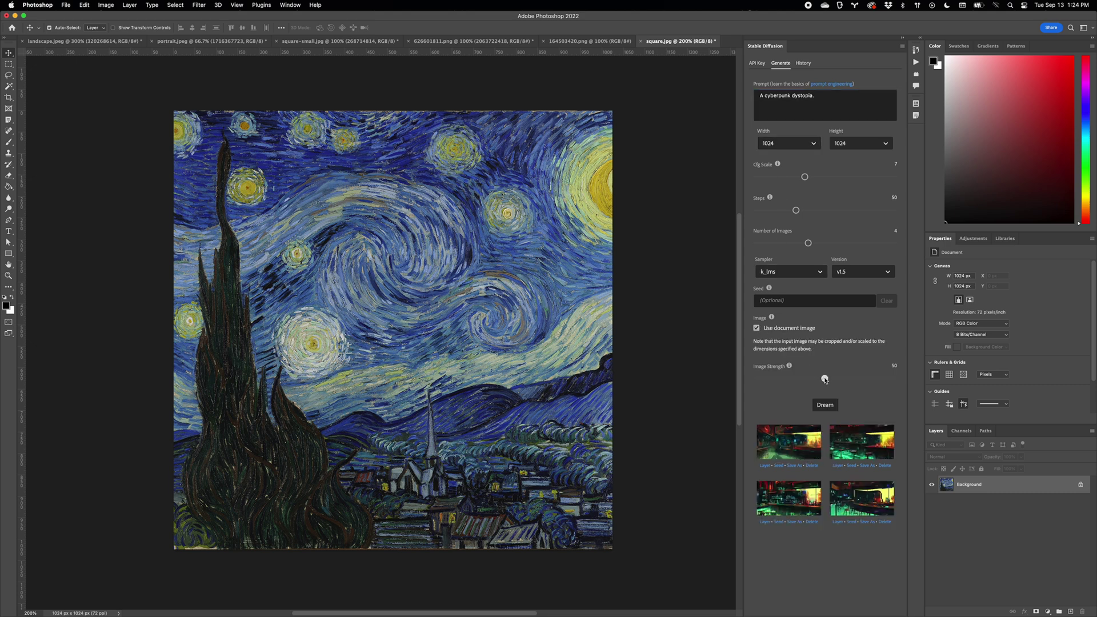
pyautogui.moveTo(825, 380); pyautogui.dragTo(811, 379)
pyautogui.click(825, 404)
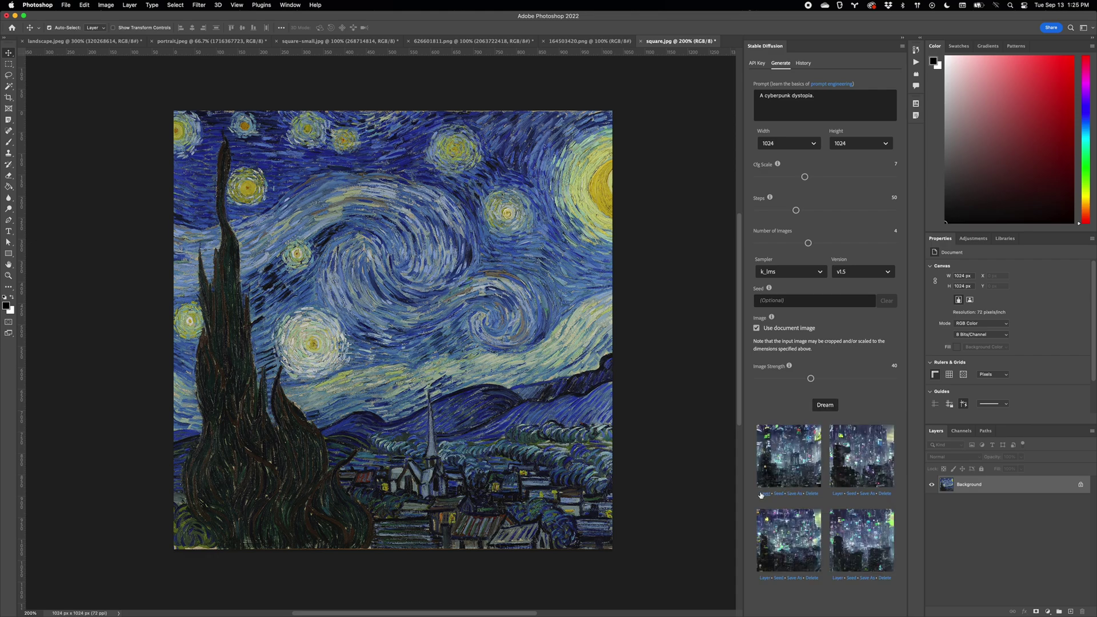
pyautogui.click(764, 493)
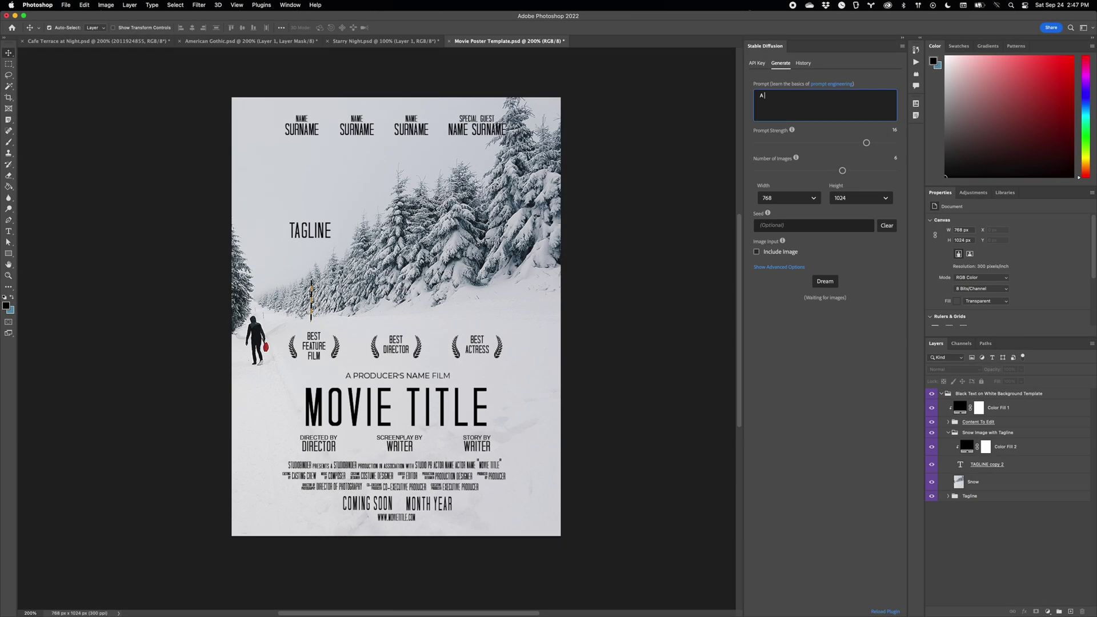
# - Enter a prompt about a man in a red coat lost in a mountain blizzard, using the Snow layer as input
pyautogui.write('man in a red coat lost in a mountain blizzard.')
pyautogui.click(777, 251)
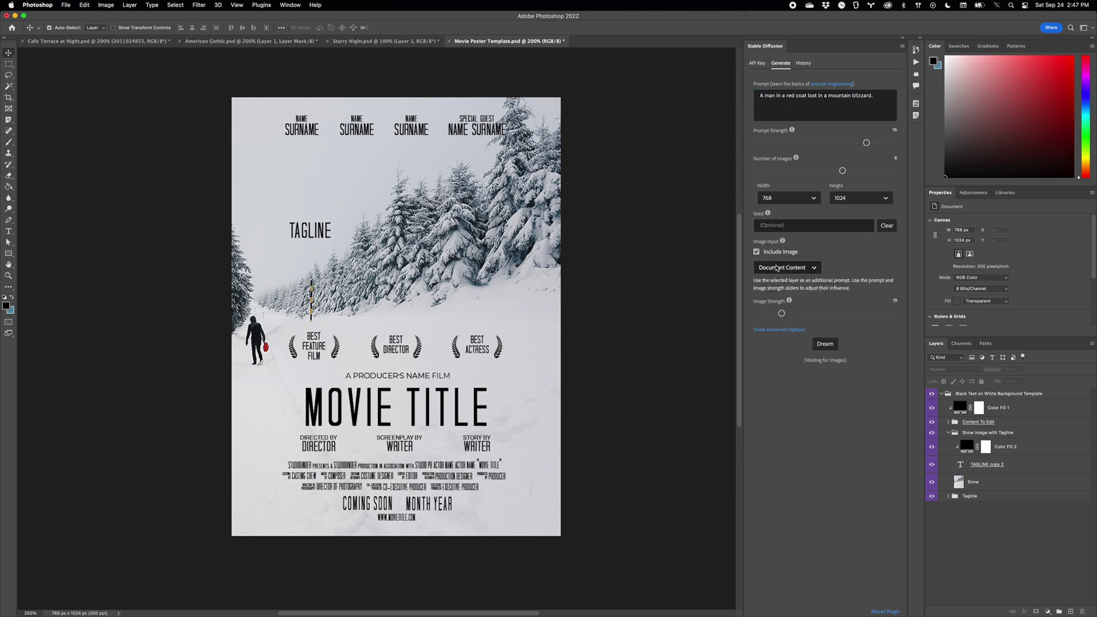
pyautogui.click(777, 267)
pyautogui.click(780, 296)
pyautogui.click(997, 482)
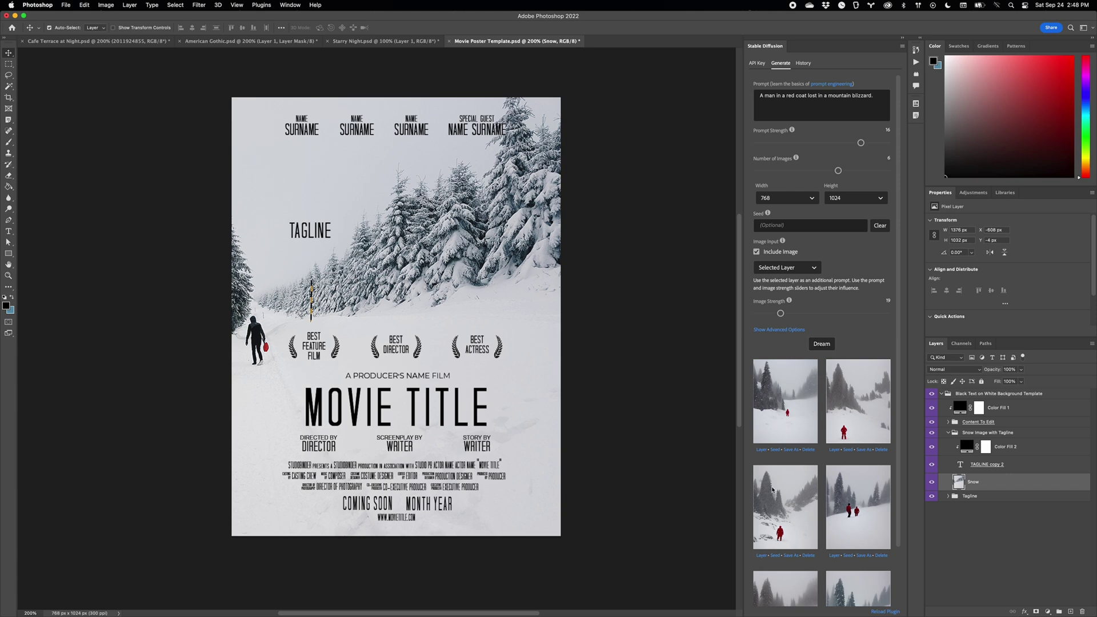
# - Add three blizzard results as layers, hide the newest, and erase a wider area of the Cafe Terrace sky
pyautogui.click(760, 557)
pyautogui.scroll(-2, 818, 497)
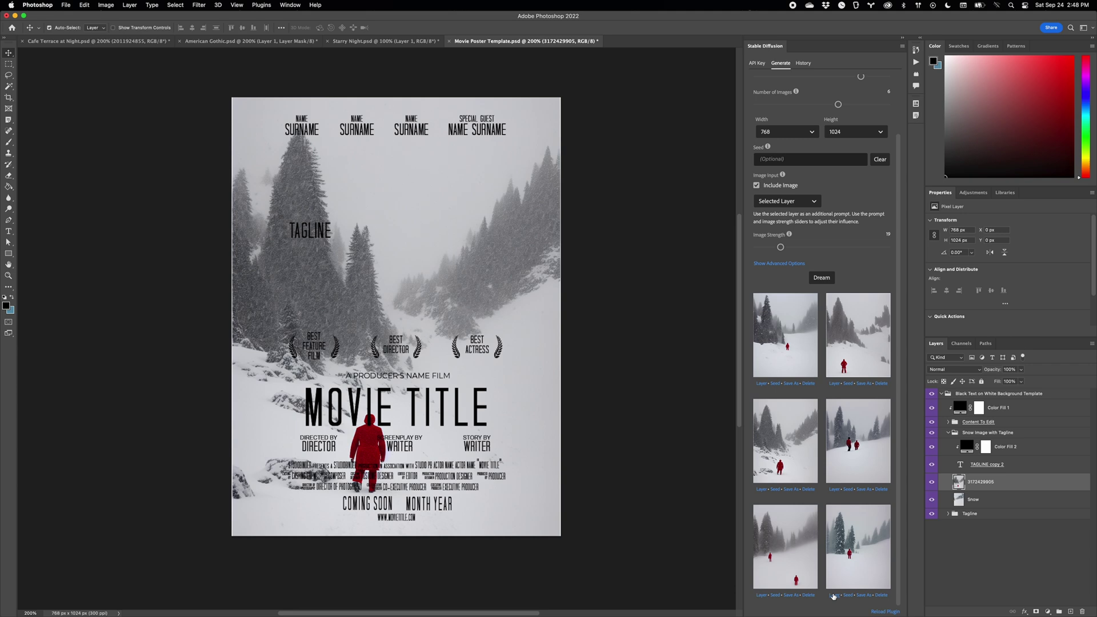
pyautogui.click(833, 595)
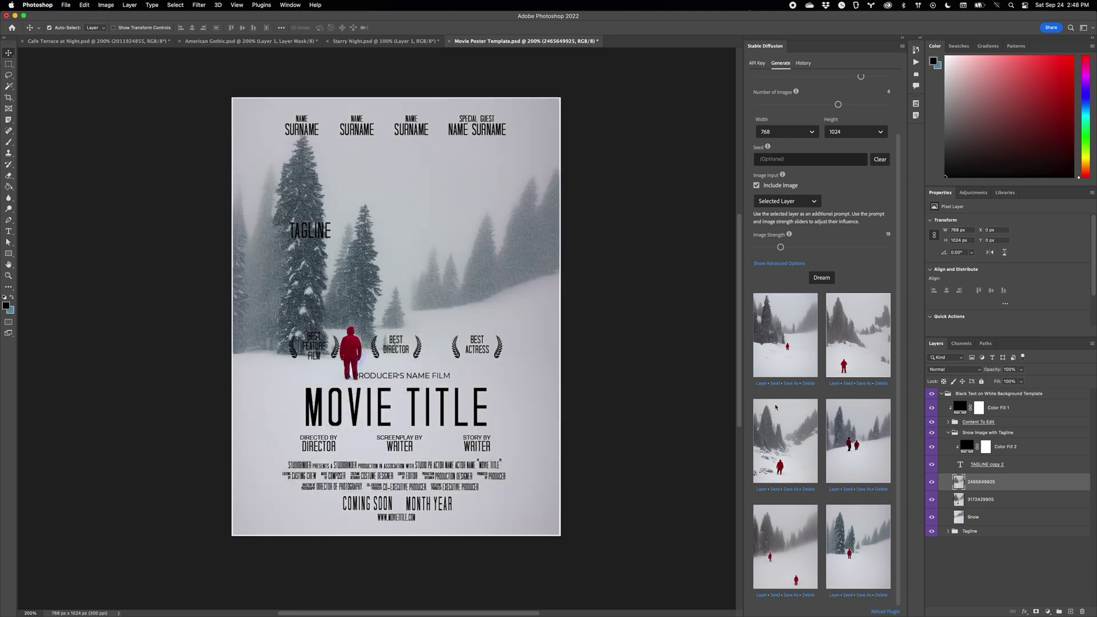
pyautogui.click(760, 384)
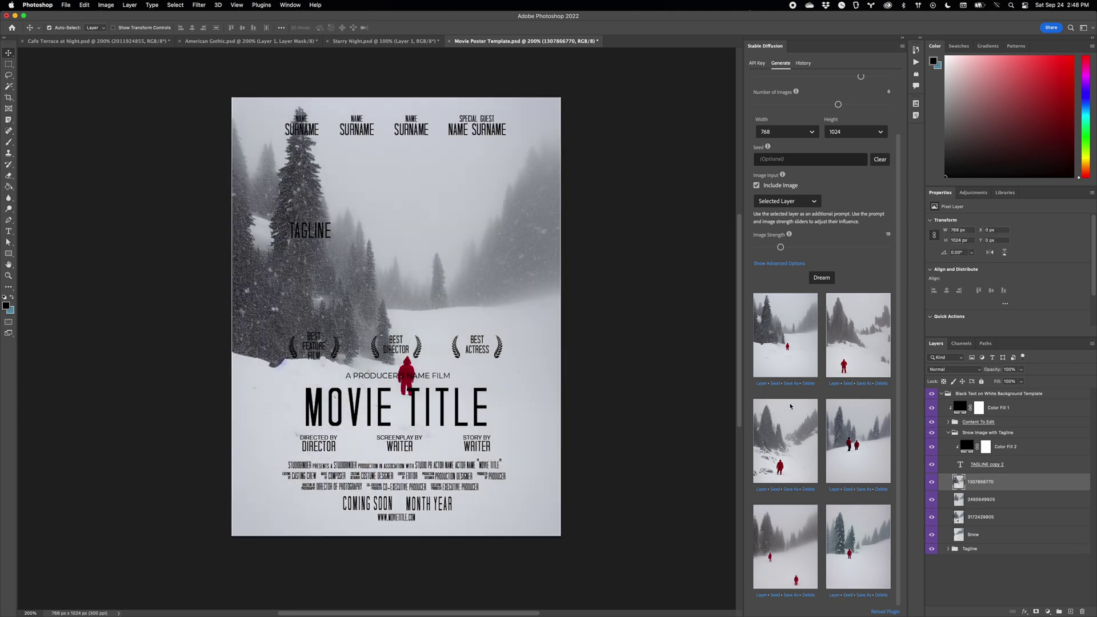
pyautogui.click(932, 483)
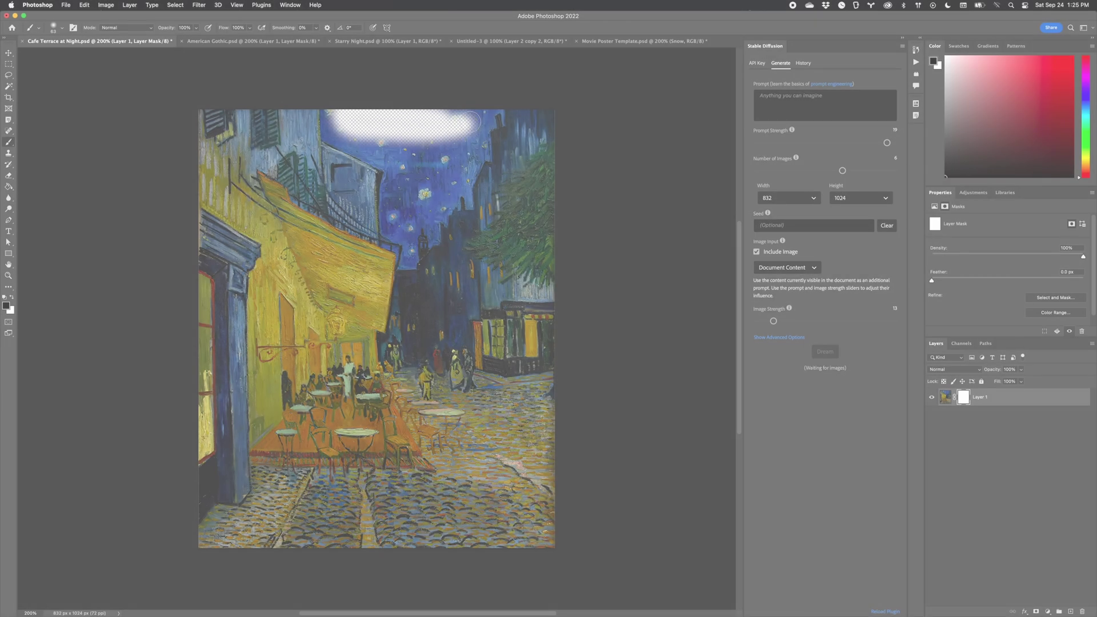
pyautogui.moveTo(491, 117)
pyautogui.mouseDown()
pyautogui.moveTo(474, 135)
pyautogui.moveTo(368, 144)
pyautogui.moveTo(411, 160)
pyautogui.moveTo(480, 151)
pyautogui.moveTo(400, 166)
pyautogui.mouseUp()
# - Inpaint the erased sky with the prompt 'A steampunk airship.'
pyautogui.click(823, 105)
pyautogui.write('A steampunk airship.')
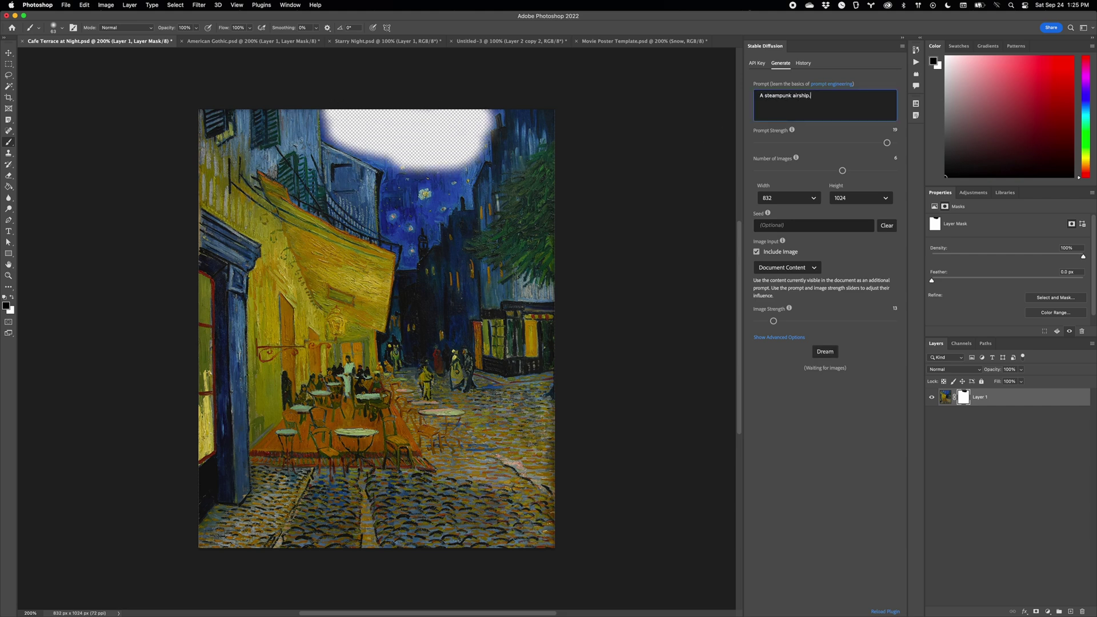
pyautogui.click(788, 268)
pyautogui.click(769, 311)
pyautogui.click(824, 344)
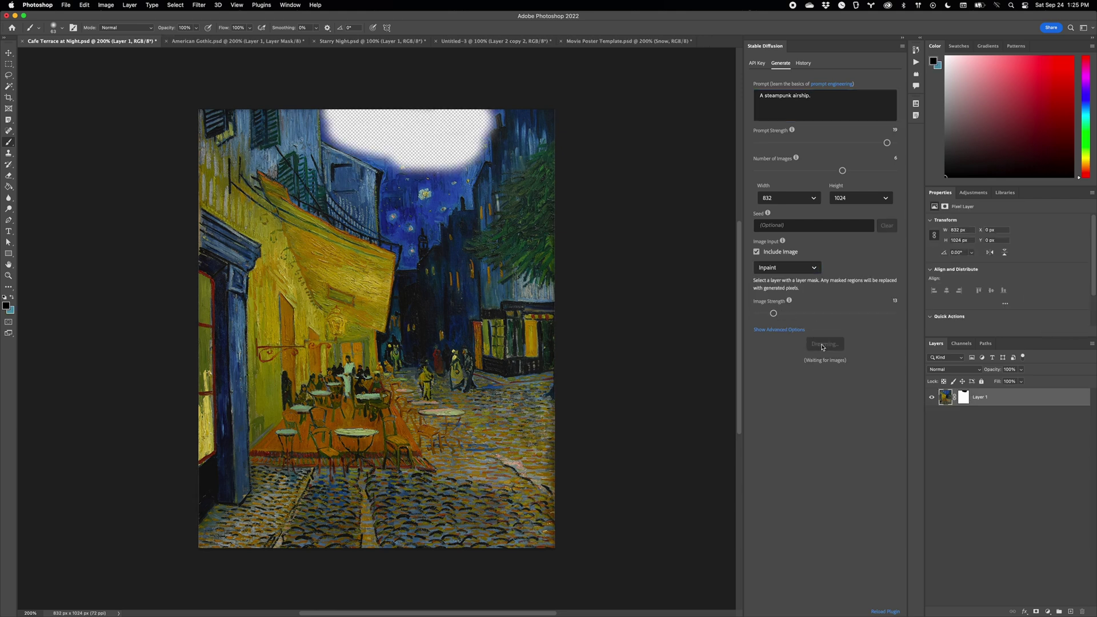
# - Add three airship results as separate layers
pyautogui.click(834, 542)
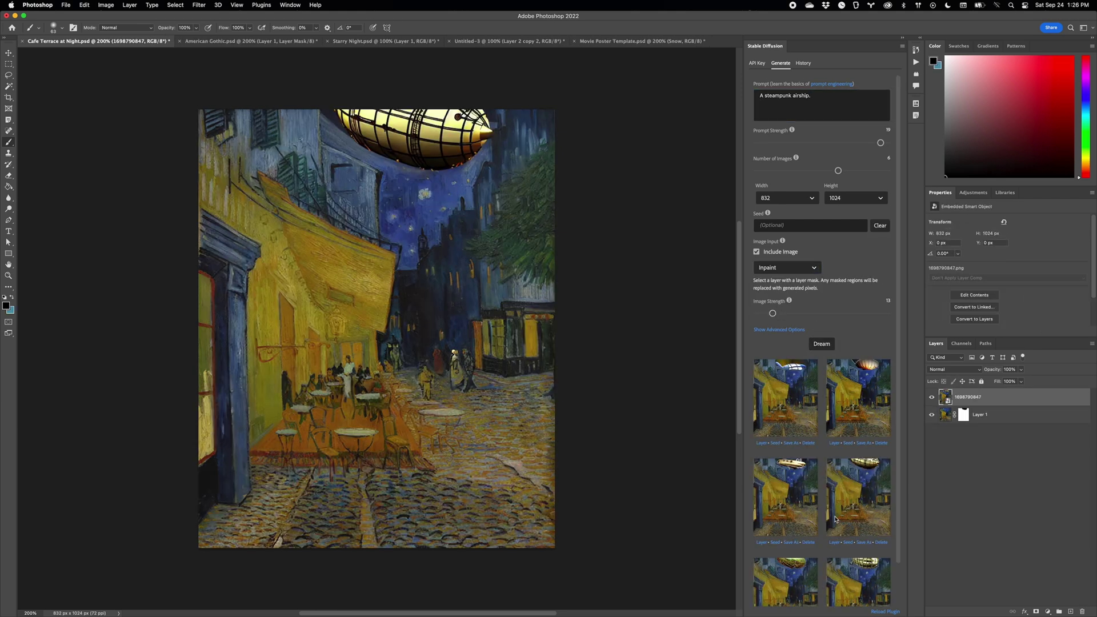
pyautogui.scroll(-2, 834, 572)
pyautogui.click(836, 596)
pyautogui.click(761, 596)
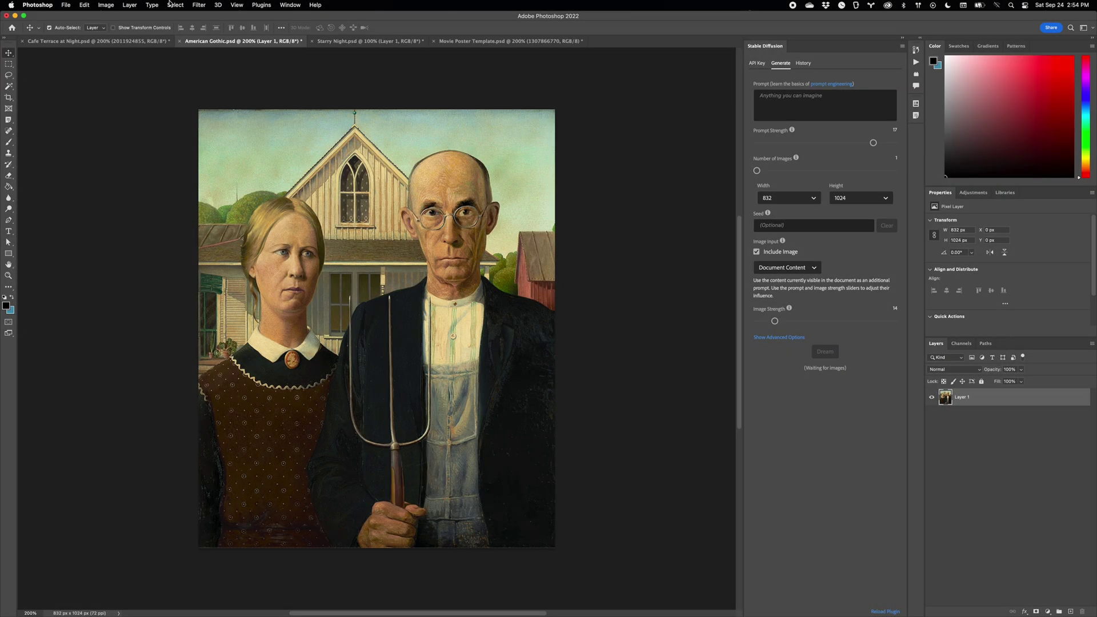
# - Select the sky with Select > Sky, invert it, and open Select and Mask
pyautogui.click(172, 5)
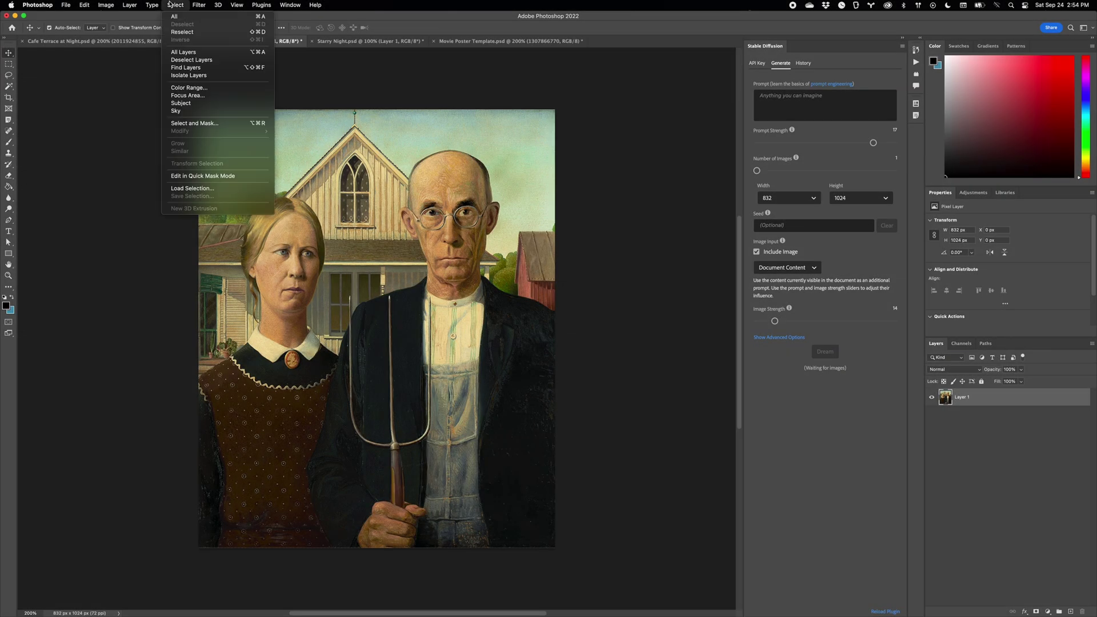
pyautogui.click(188, 112)
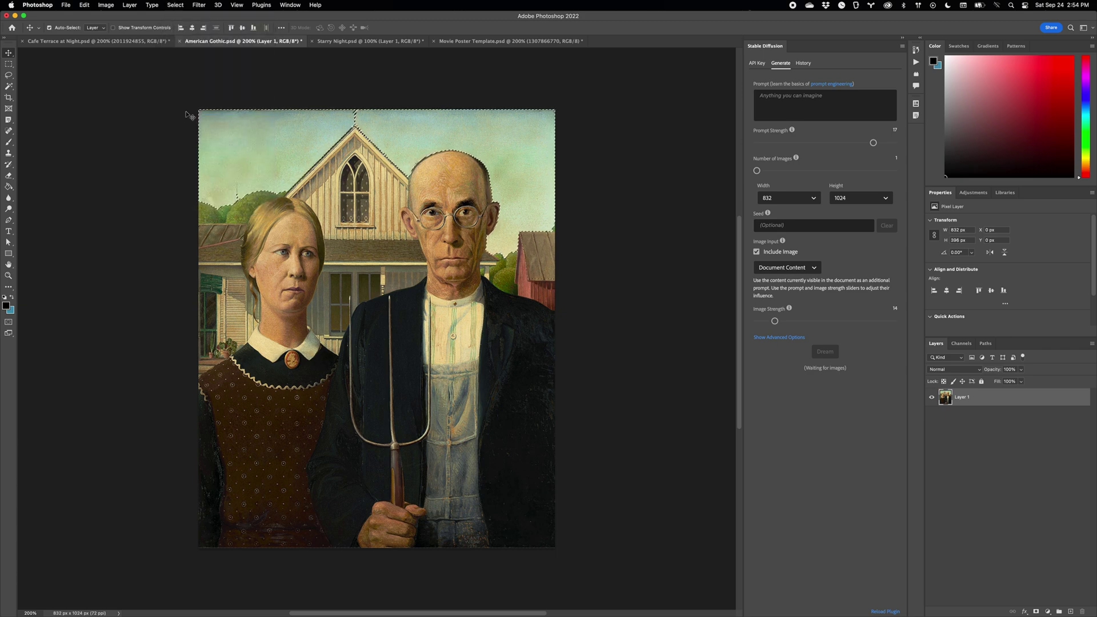
pyautogui.press('super+shift+i')
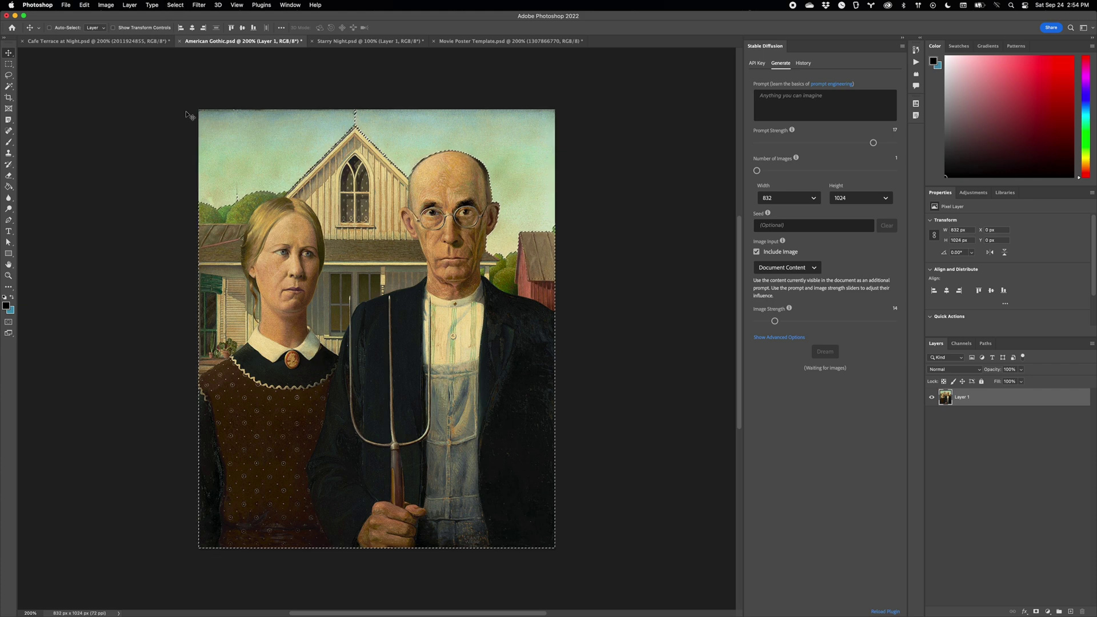
pyautogui.press('super+alt+r')
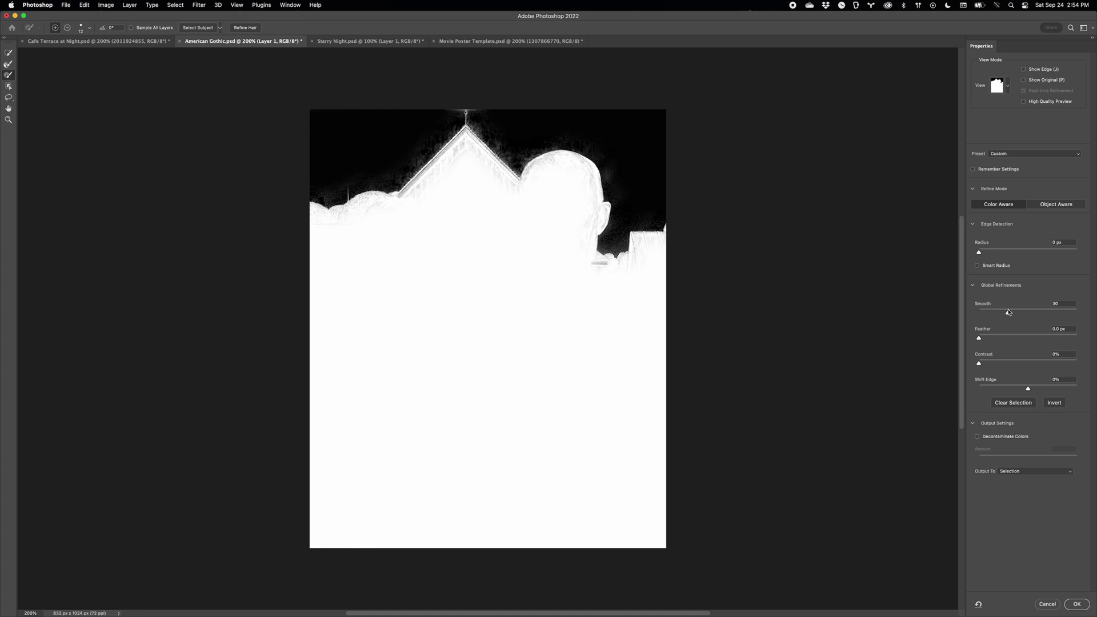
# - Refine the edge with a 5.3 px feather and 29% contrast, and output it to a layer mask
pyautogui.click(1007, 338)
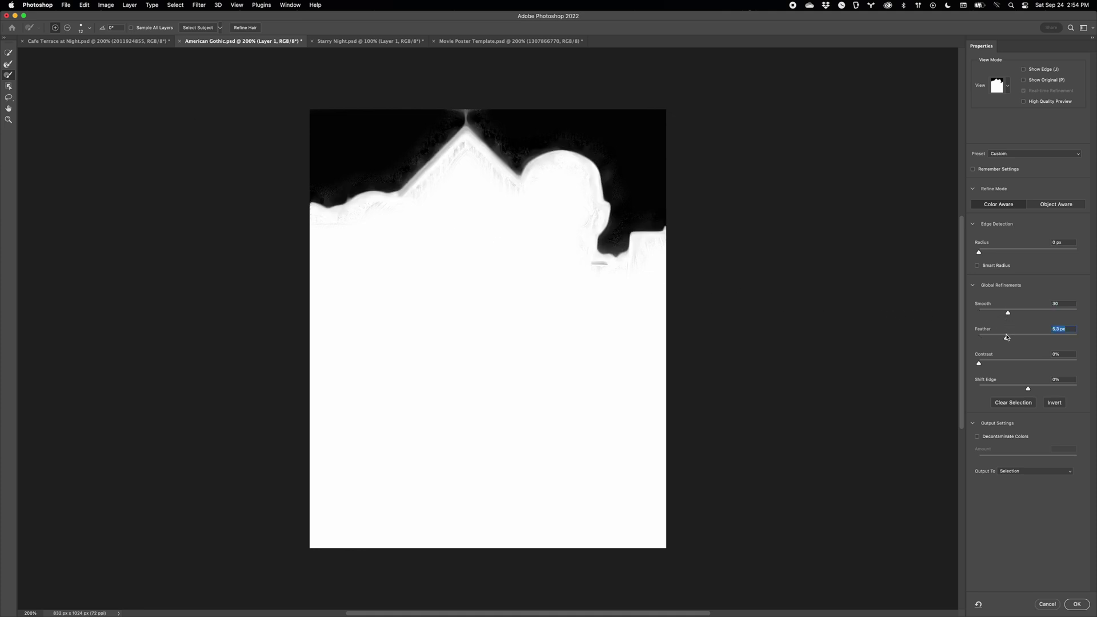
pyautogui.click(1008, 361)
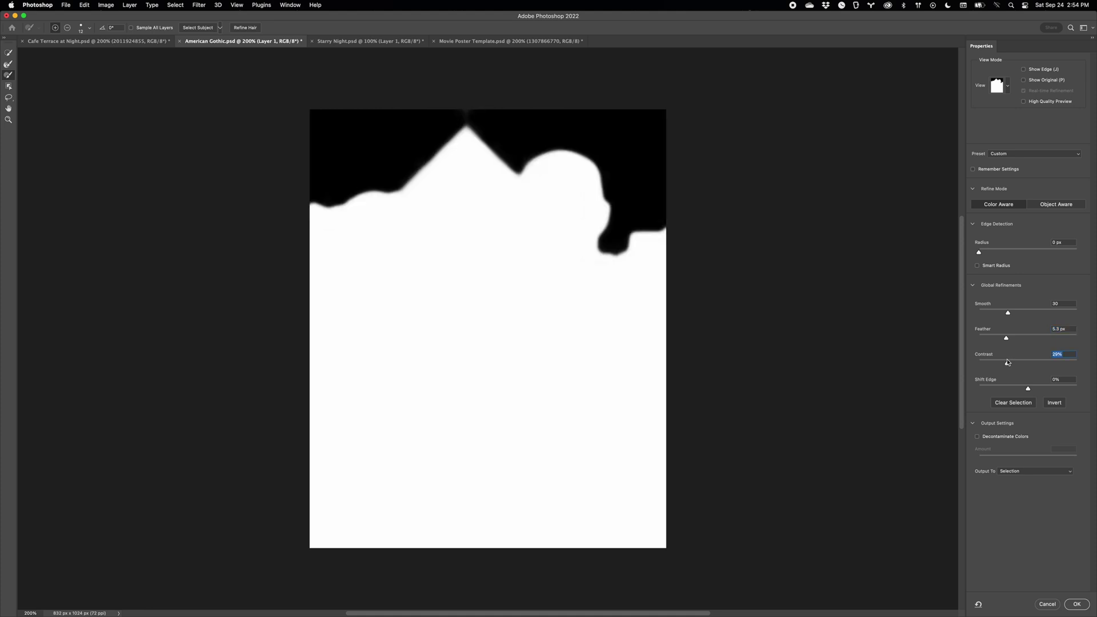
pyautogui.click(1032, 474)
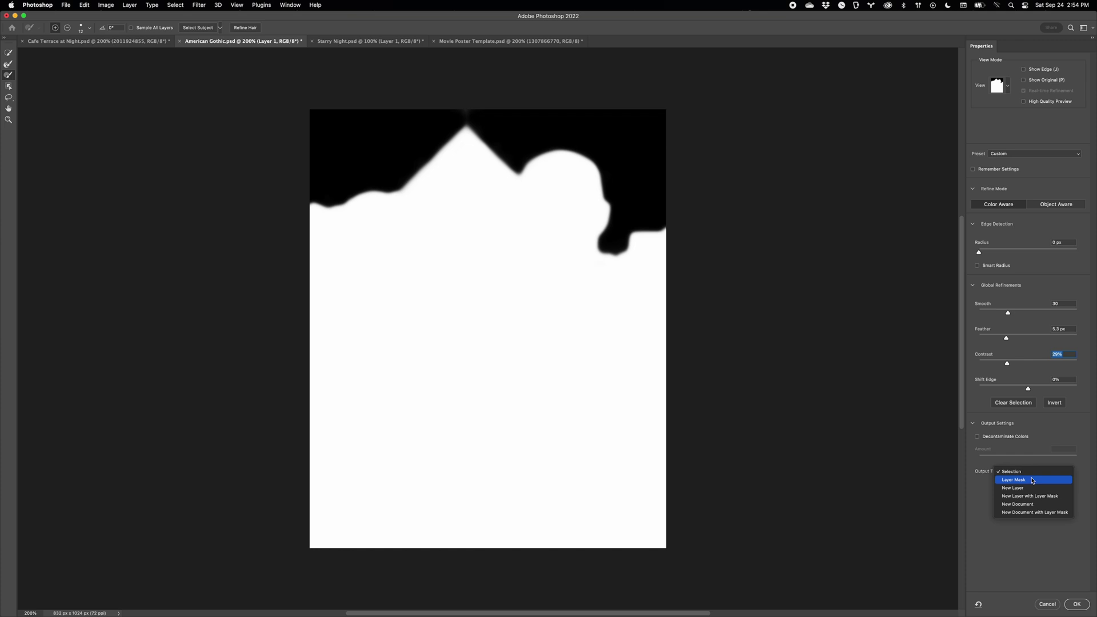
pyautogui.click(1033, 481)
pyautogui.click(1074, 605)
pyautogui.click(830, 111)
# - Inpaint the sky with 'Fireworks.', add the result as a layer, then generate two more
pyautogui.write('Fireworks.')
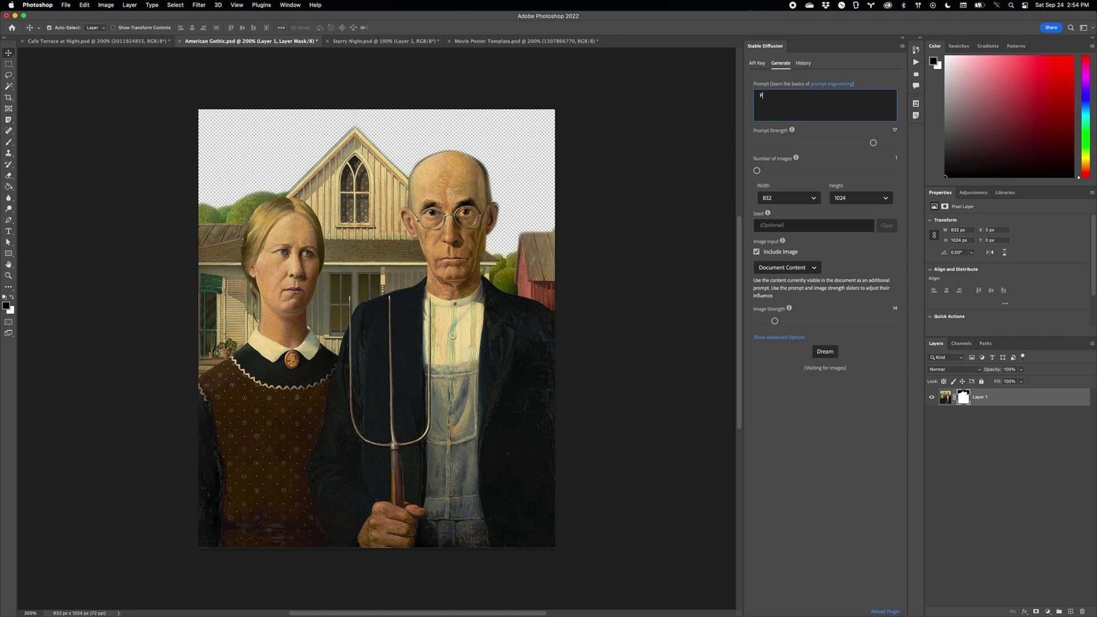
pyautogui.click(786, 268)
pyautogui.click(787, 315)
pyautogui.click(823, 343)
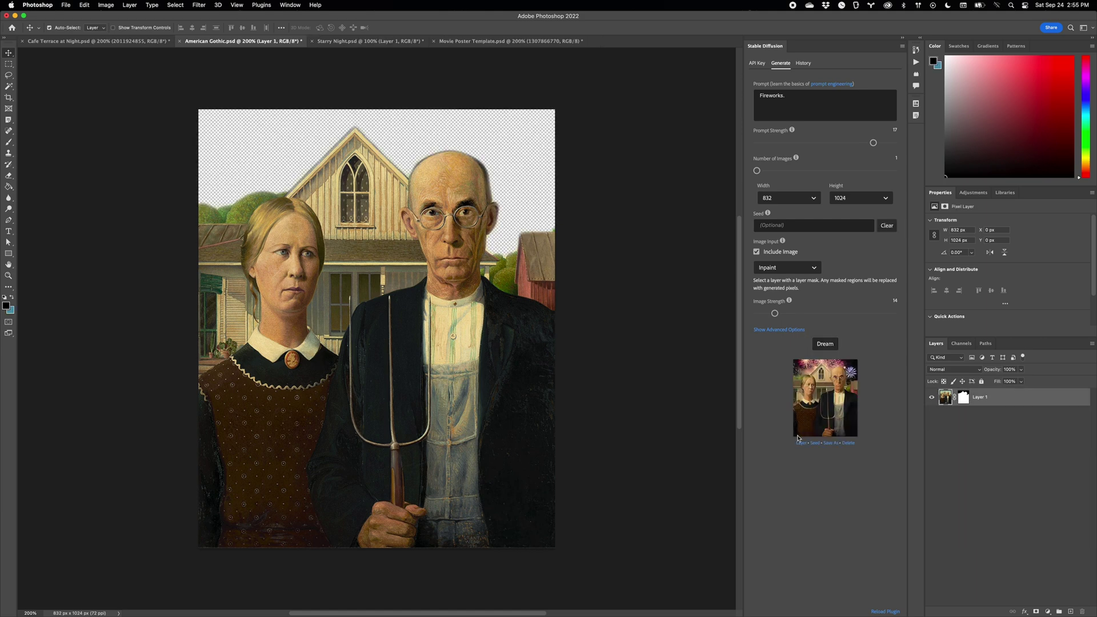
pyautogui.click(800, 444)
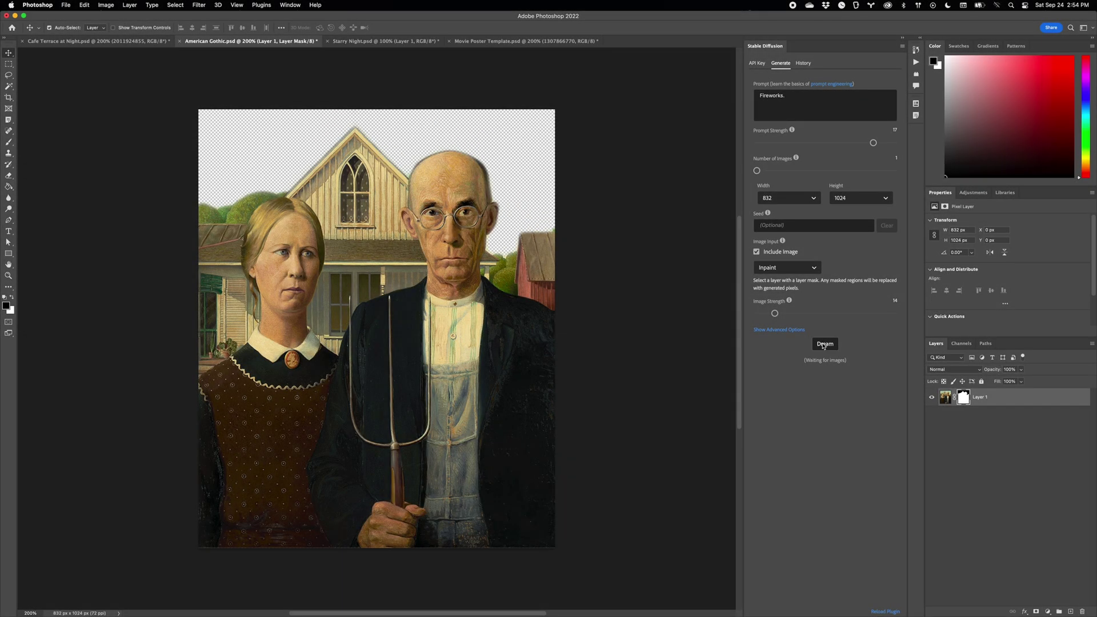
pyautogui.click(823, 345)
pyautogui.click(824, 344)
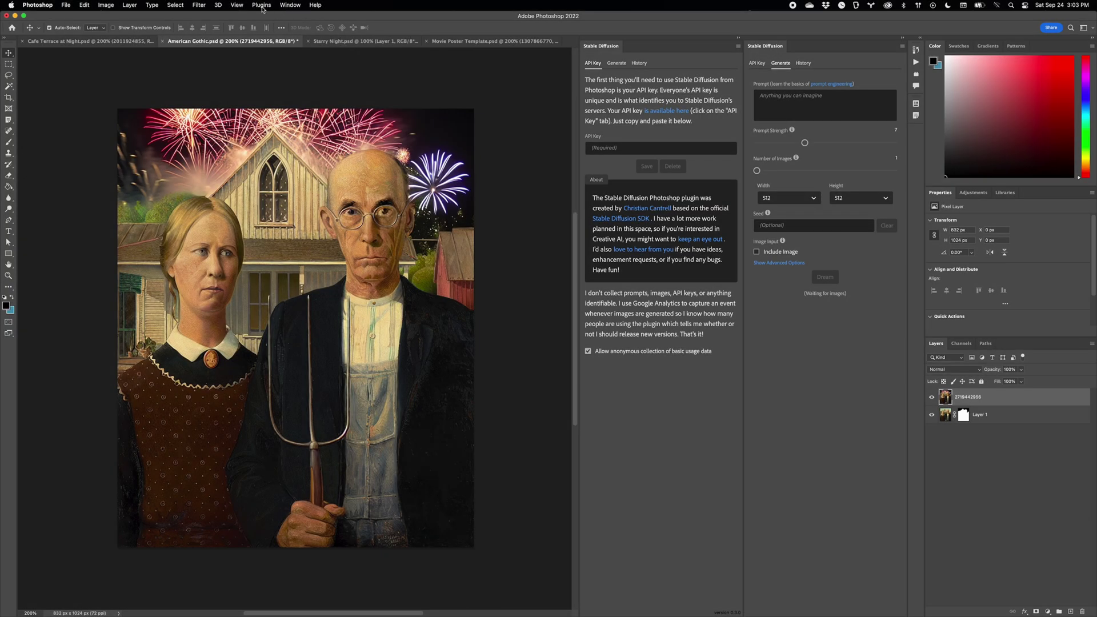
# - Uninstall the Stable Diffusion plugin through Manage Plugins in Creative Cloud
pyautogui.click(262, 8)
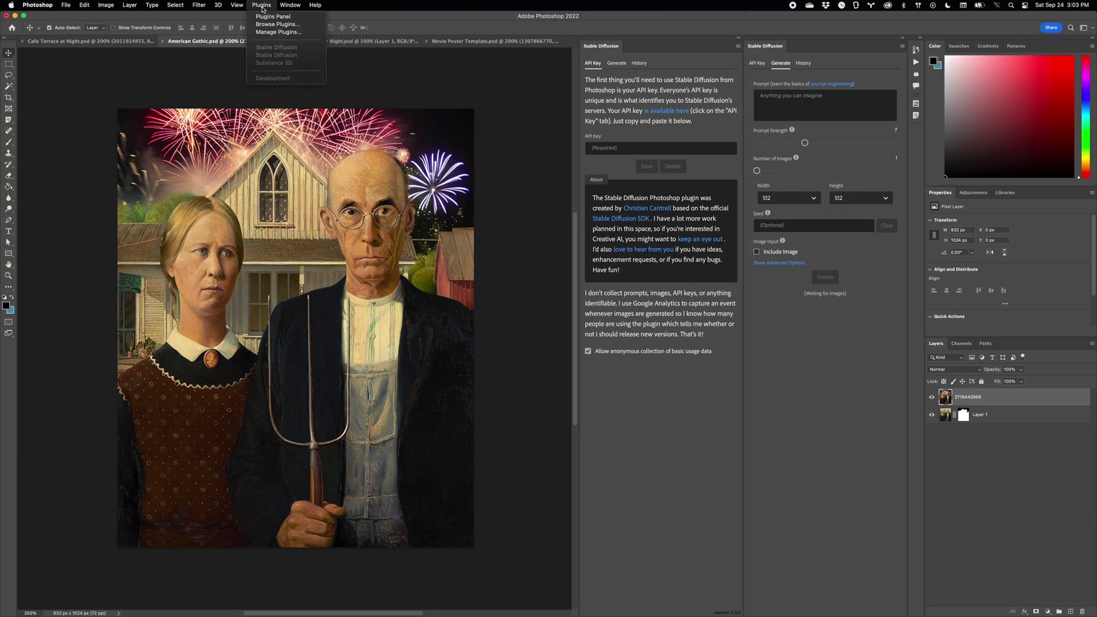
pyautogui.click(273, 32)
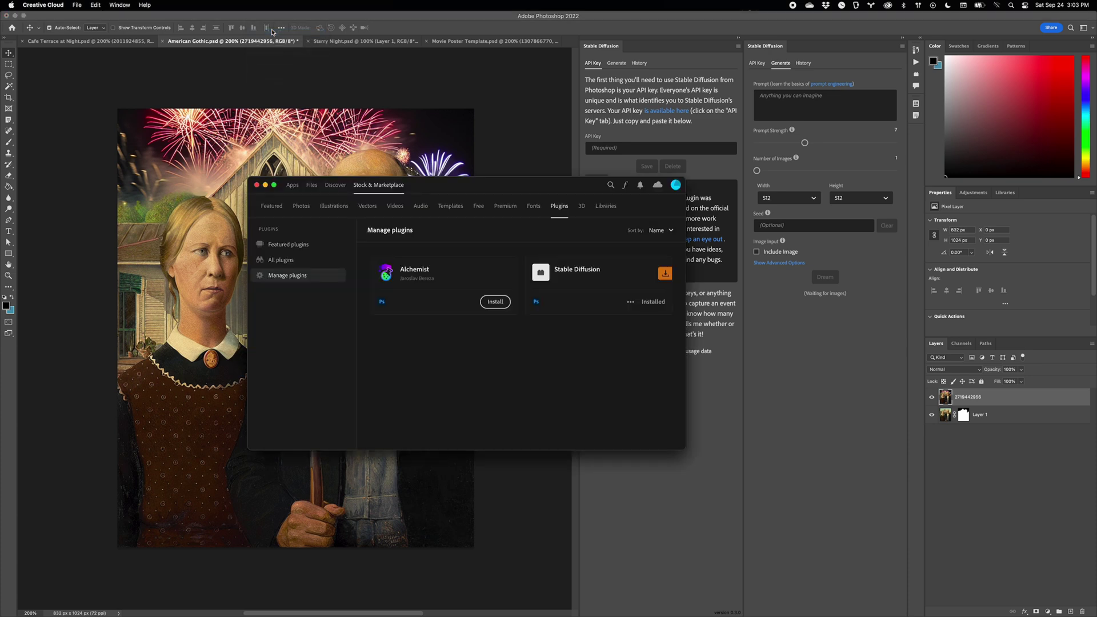
pyautogui.click(631, 302)
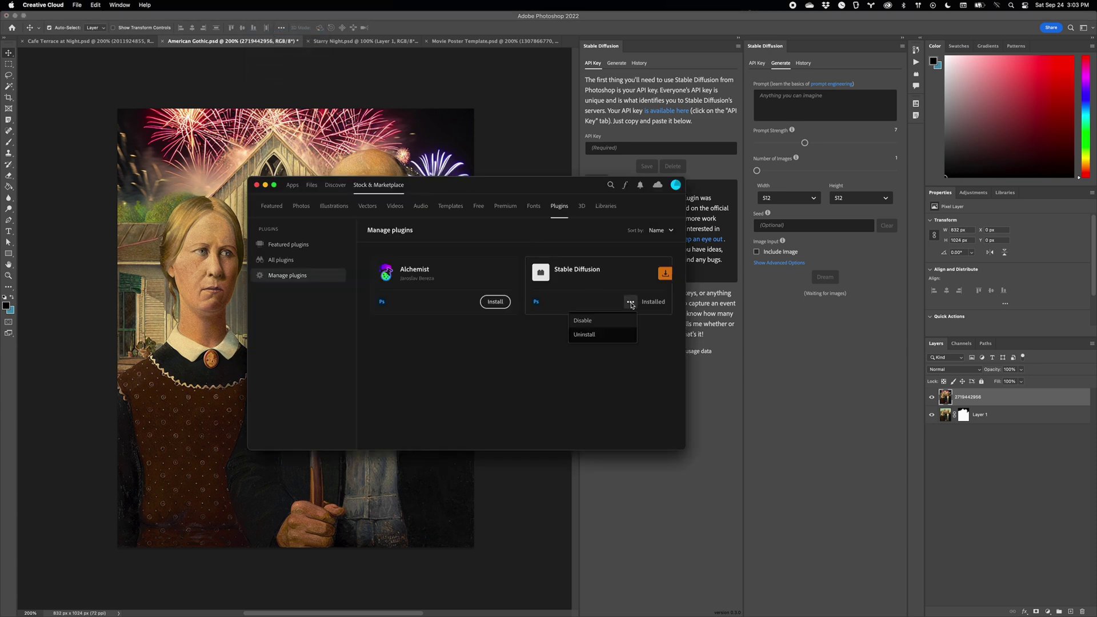
pyautogui.click(614, 336)
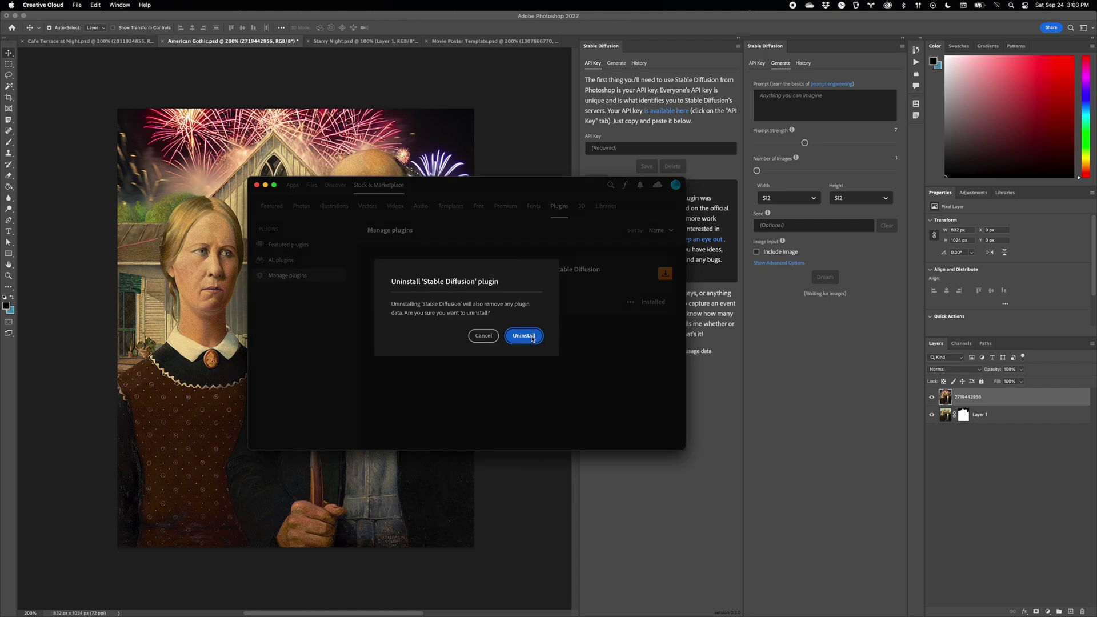
pyautogui.click(532, 337)
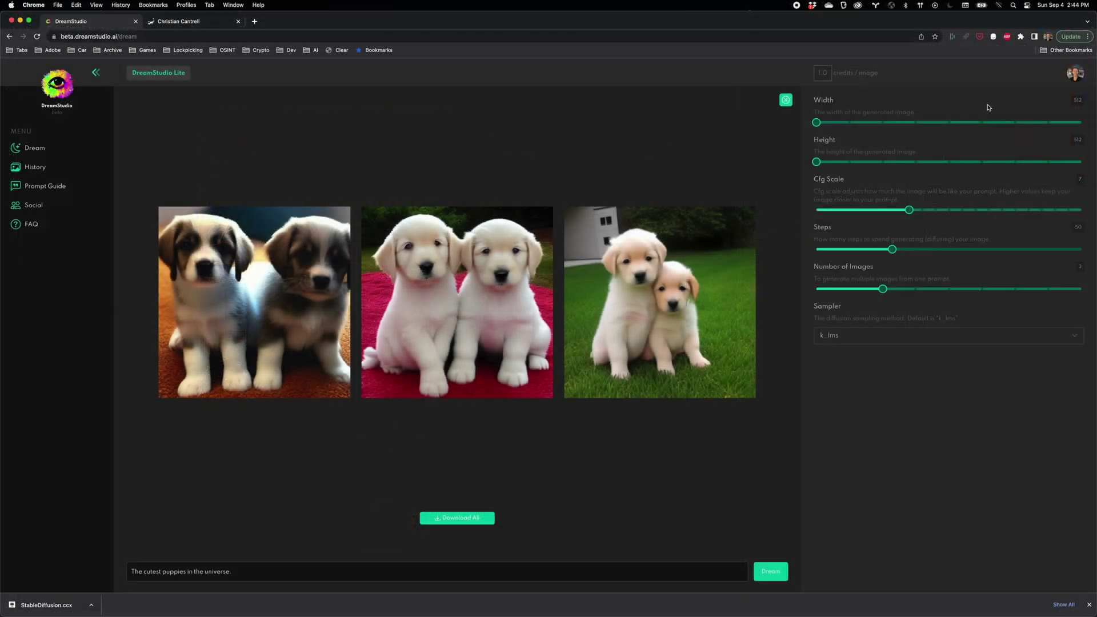
# - Reveal and copy the API key from the DreamStudio Membership page
pyautogui.click(1074, 75)
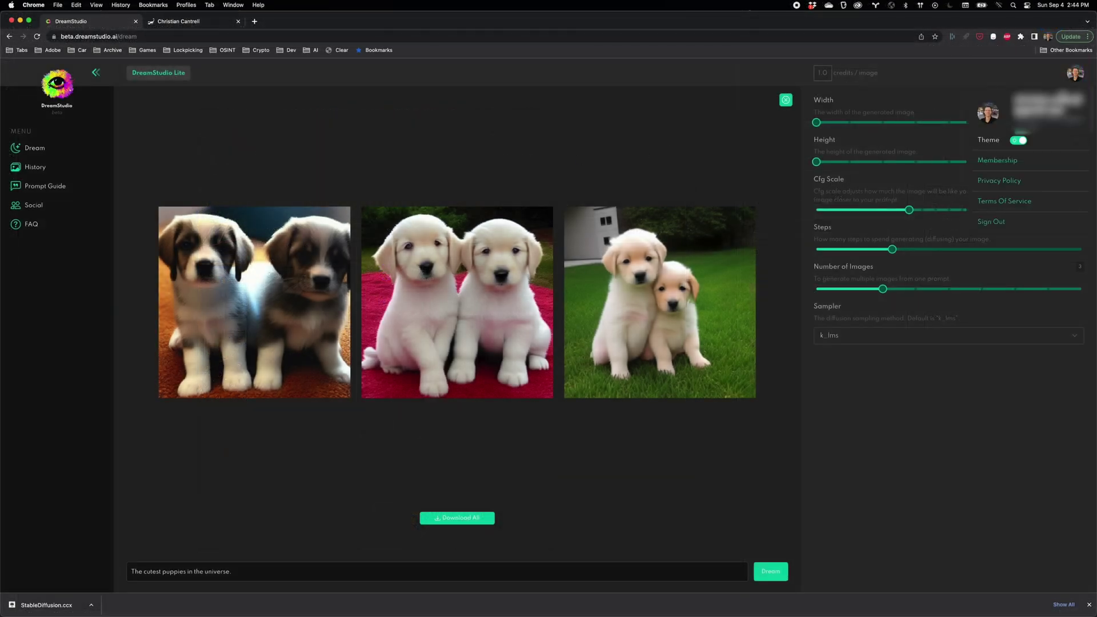
pyautogui.click(1004, 169)
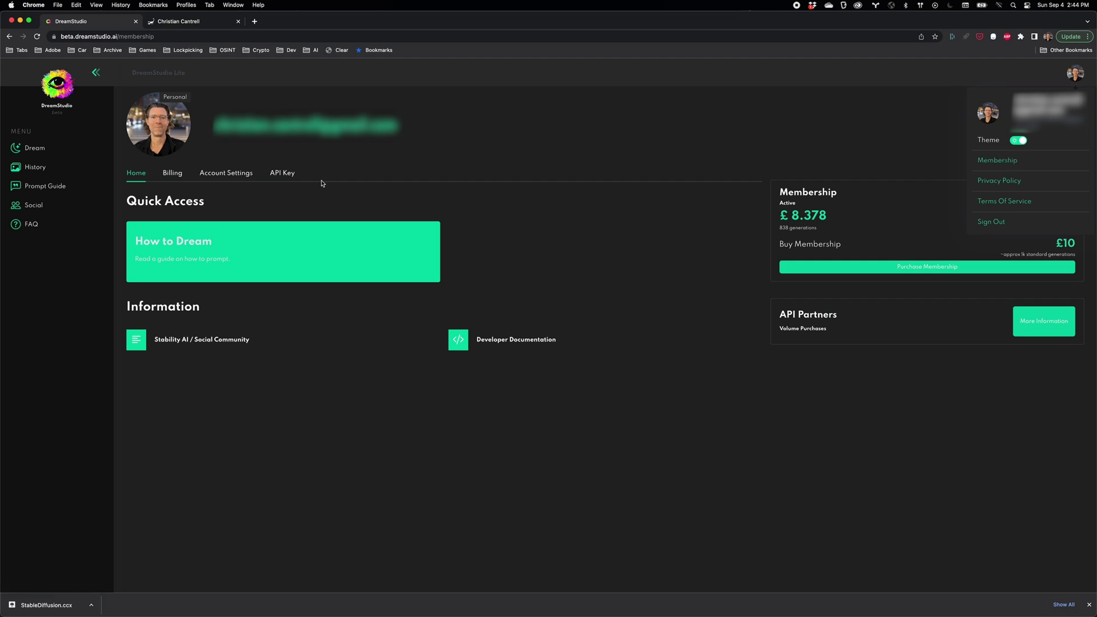
pyautogui.click(282, 175)
pyautogui.click(136, 250)
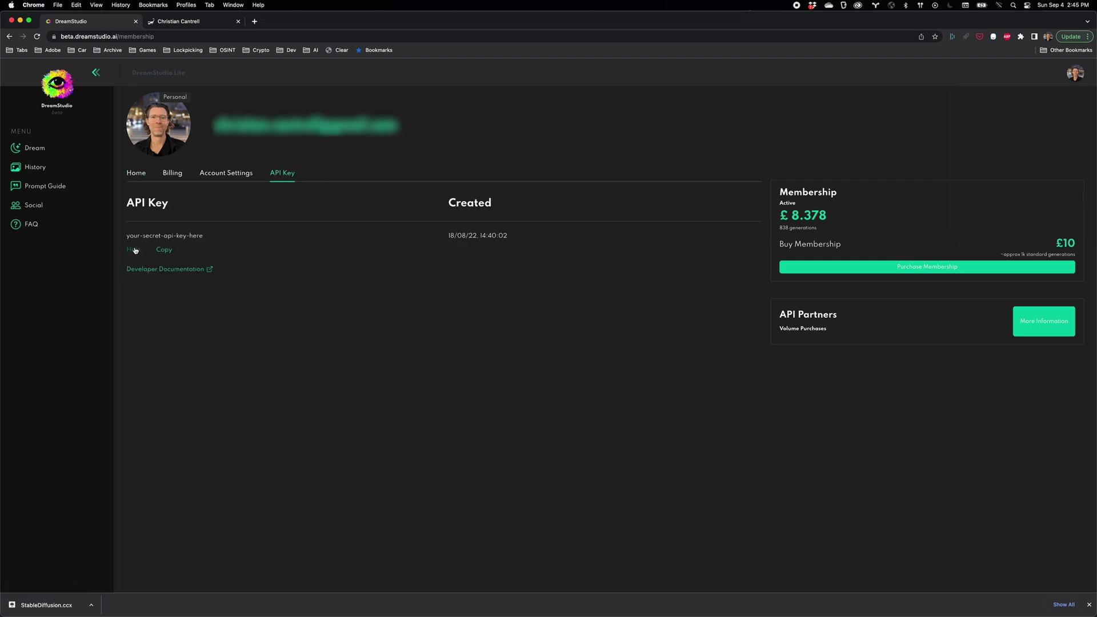
pyautogui.click(164, 250)
pyautogui.press('super+Tab')
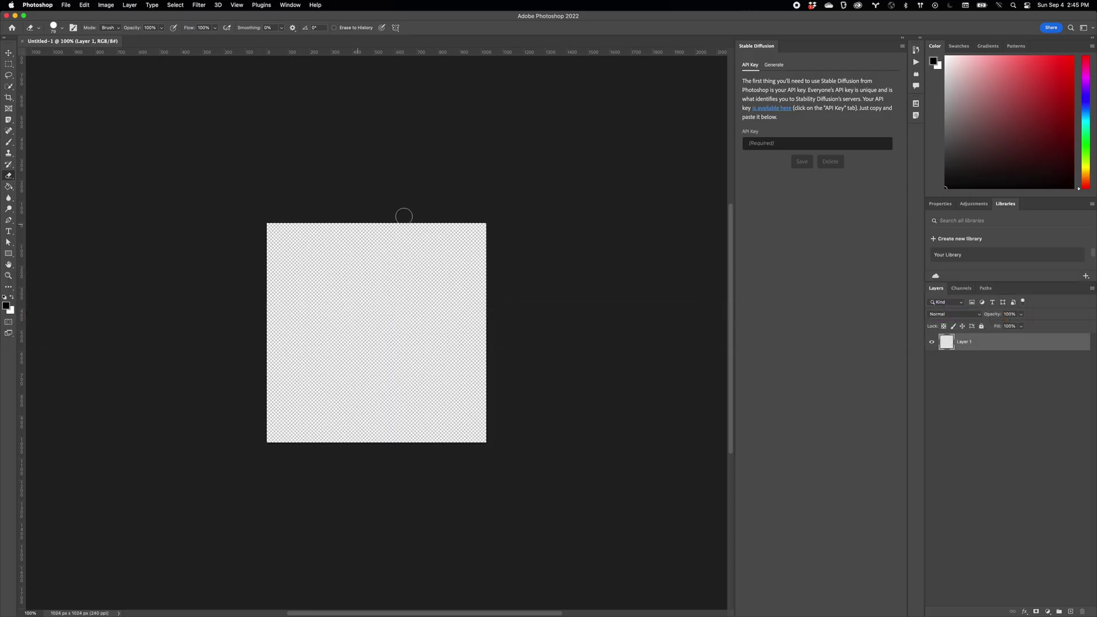
# - Paste the copied API key into the Stable Diffusion plugin's API Key field
pyautogui.press('super+v')
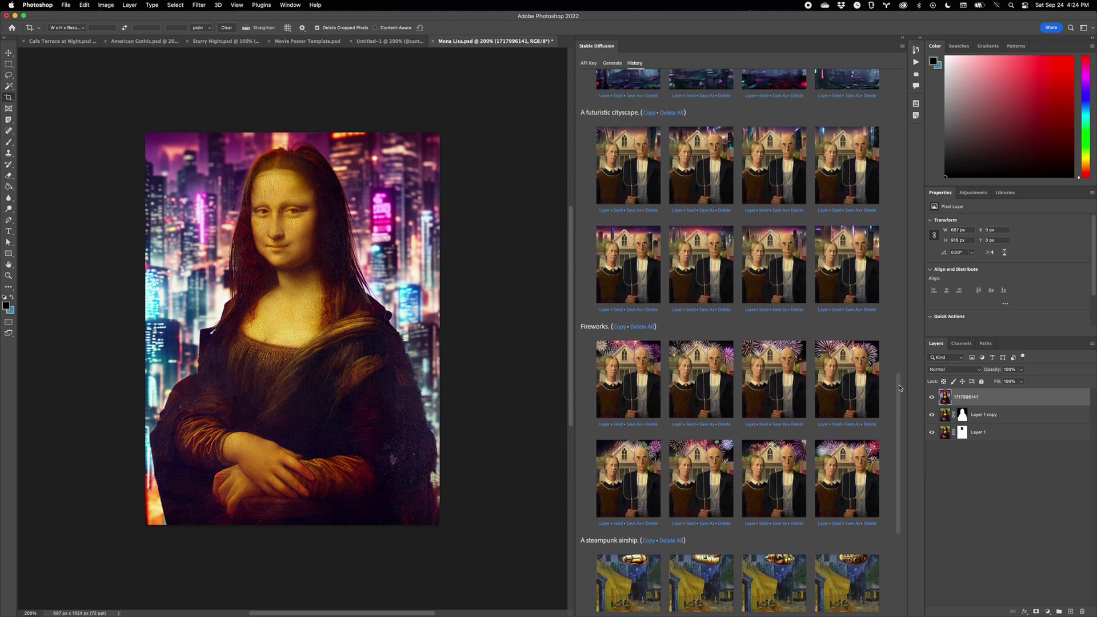
# - Undock the Stable Diffusion panel so it floats over the canvas, scrolling through its generated results
pyautogui.moveTo(904, 349); pyautogui.dragTo(899, 79)
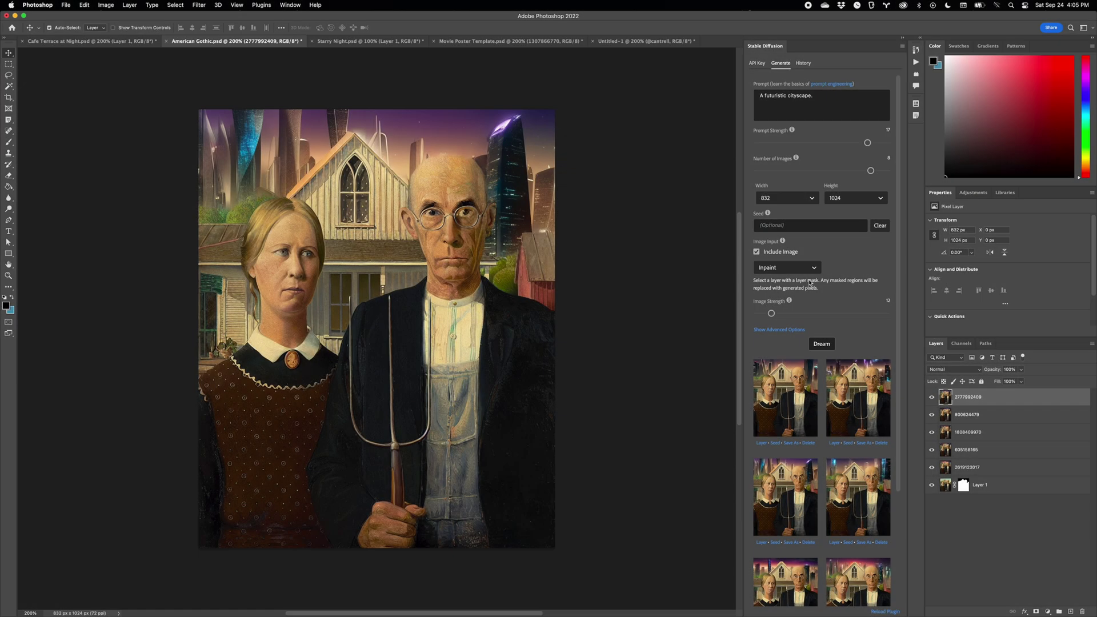
pyautogui.scroll(-3, 810, 282)
pyautogui.scroll(-3, 809, 282)
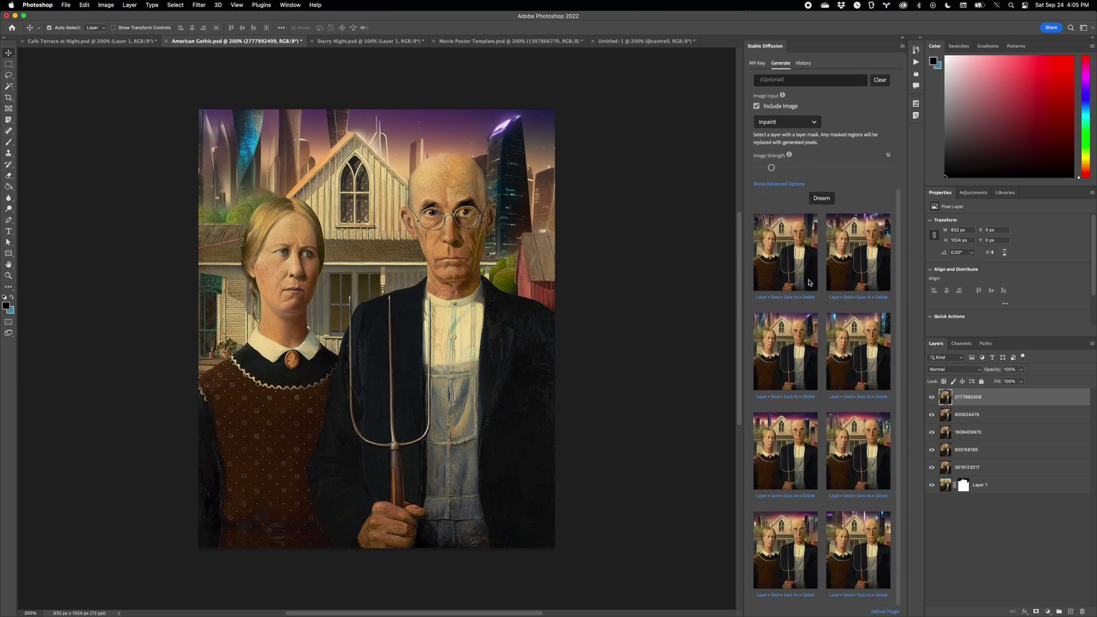
pyautogui.scroll(6, 809, 282)
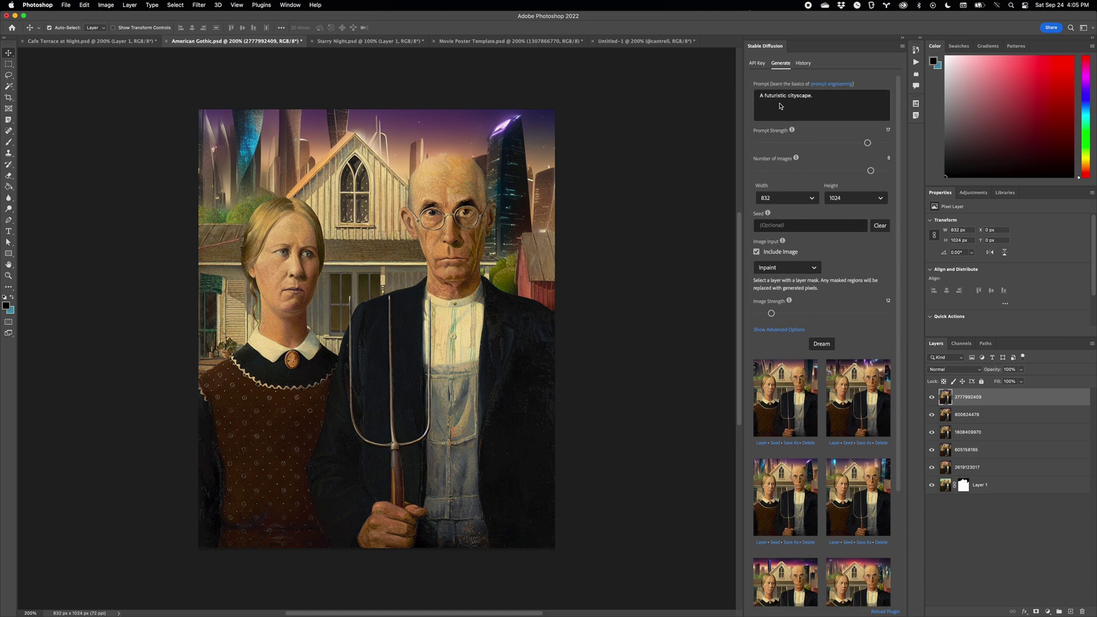
pyautogui.moveTo(761, 46); pyautogui.dragTo(709, 70)
pyautogui.scroll(-11, 775, 218)
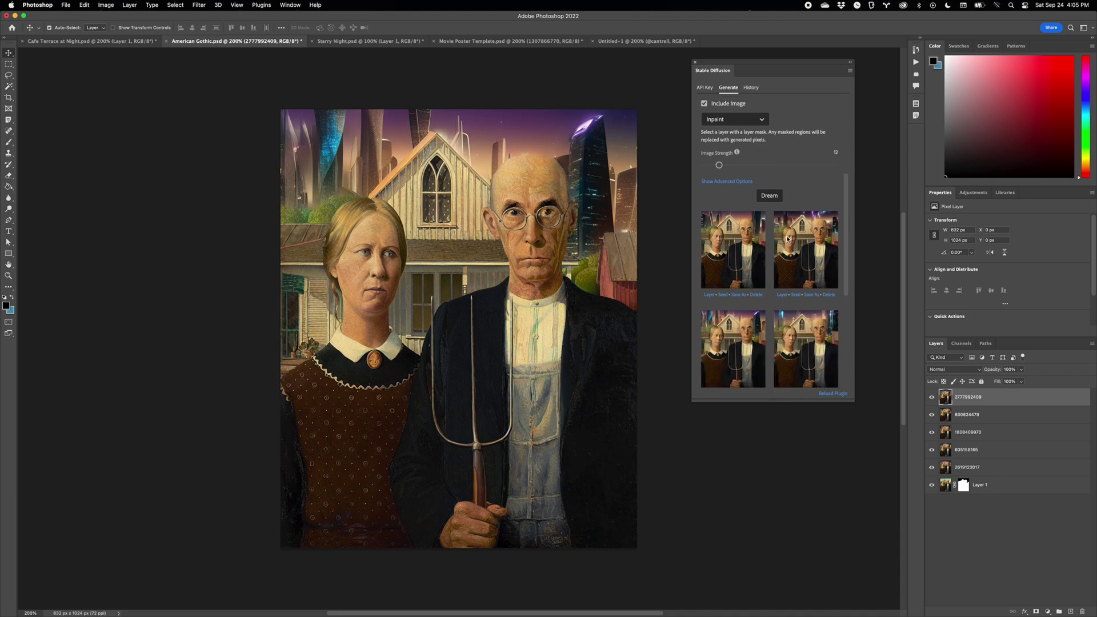
pyautogui.scroll(11, 794, 235)
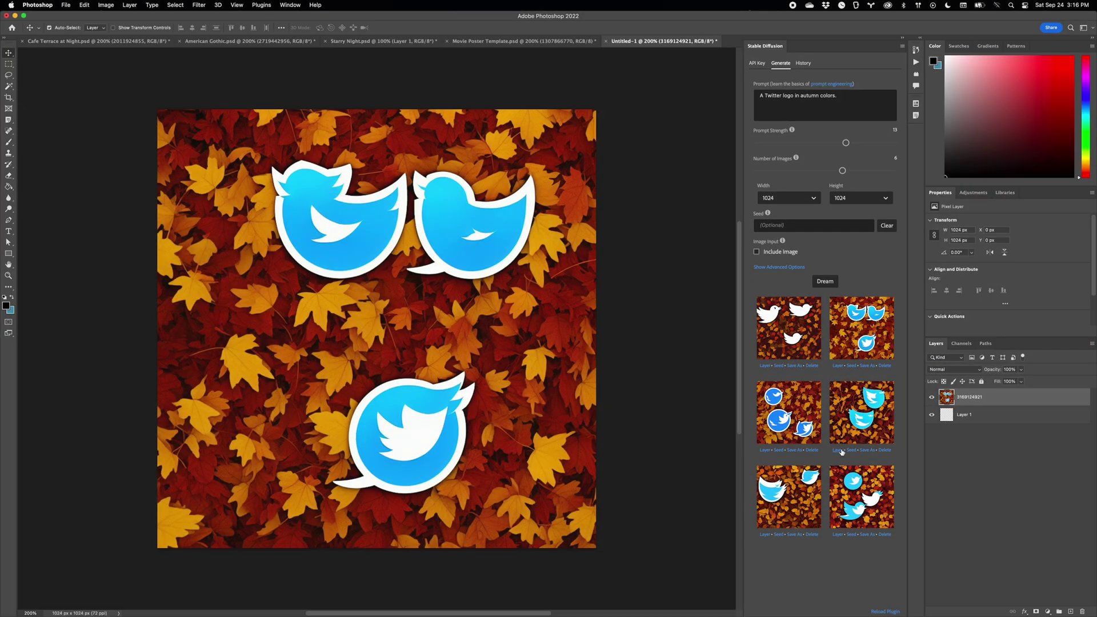
# - Add the white-bird result as a new layer and type the Twitter handle as a caption
pyautogui.click(838, 450)
pyautogui.click(765, 365)
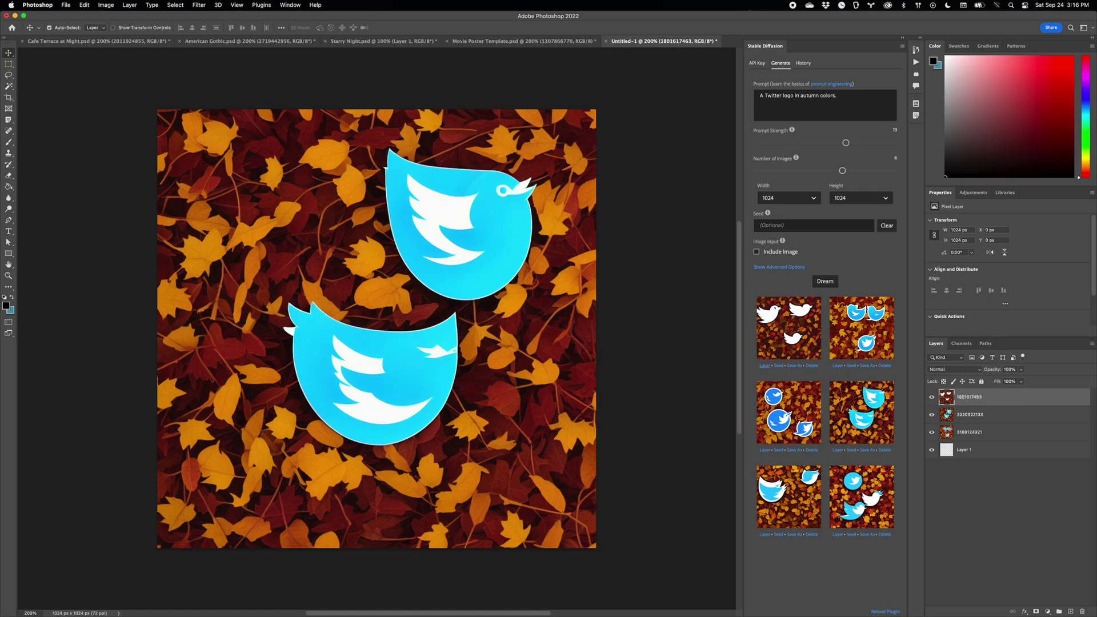
pyautogui.click(8, 231)
pyautogui.click(223, 428)
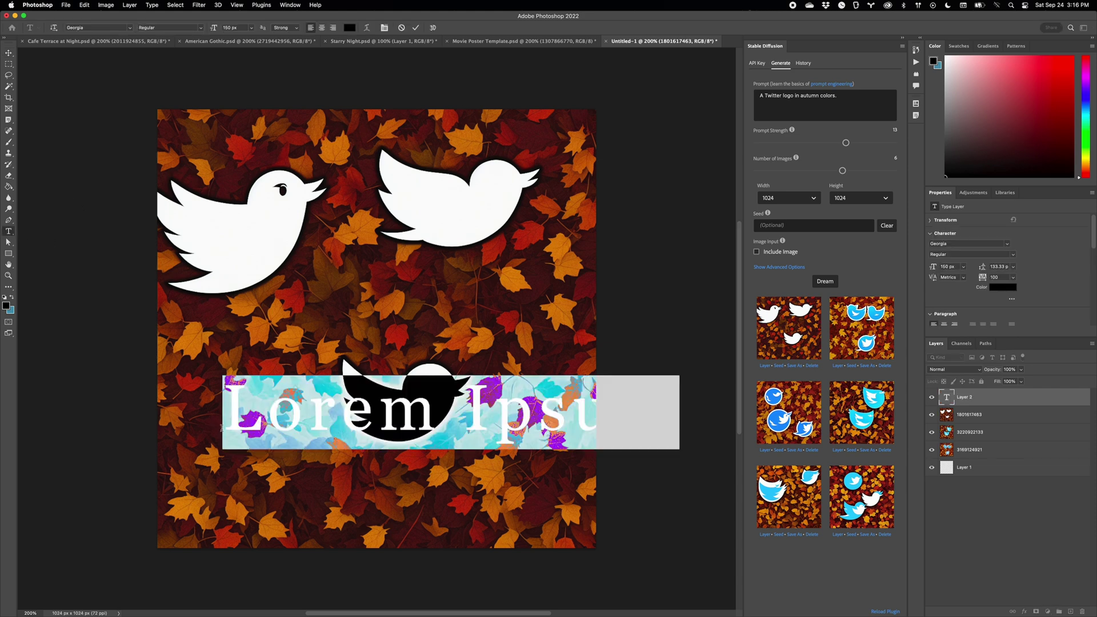
pyautogui.write('@cantrell')
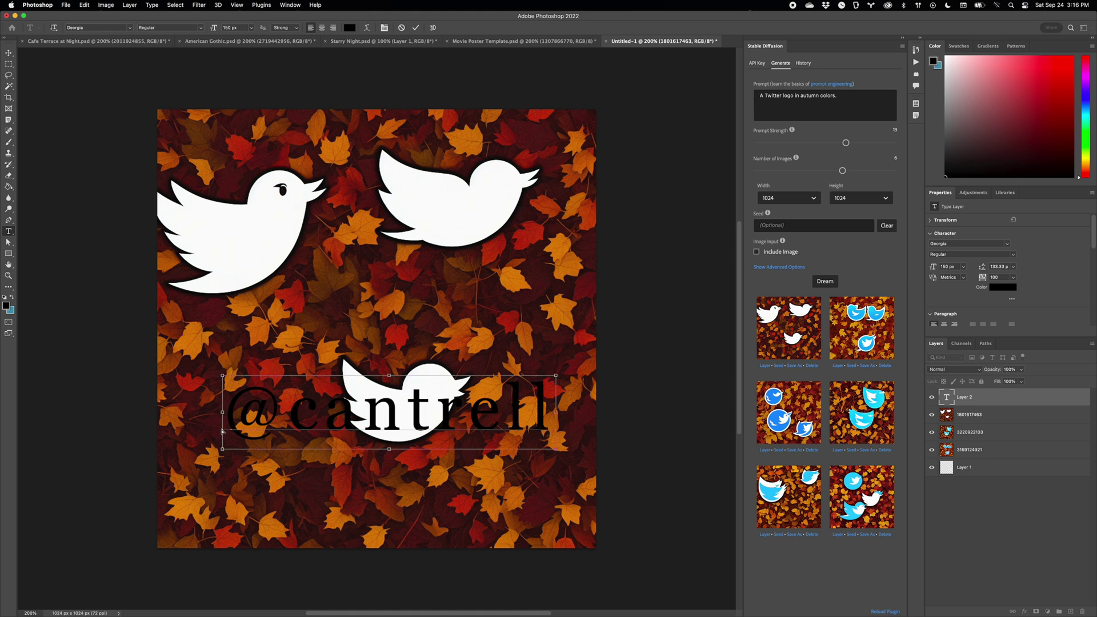
# - Make the caption text white and commit it
pyautogui.press('super+a')
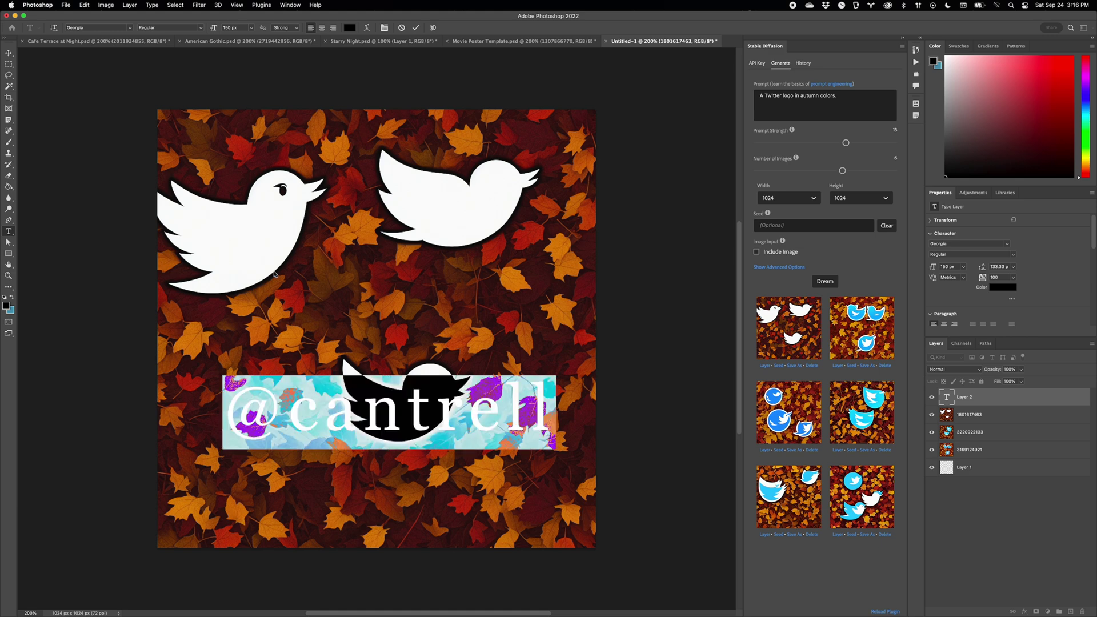
pyautogui.click(349, 29)
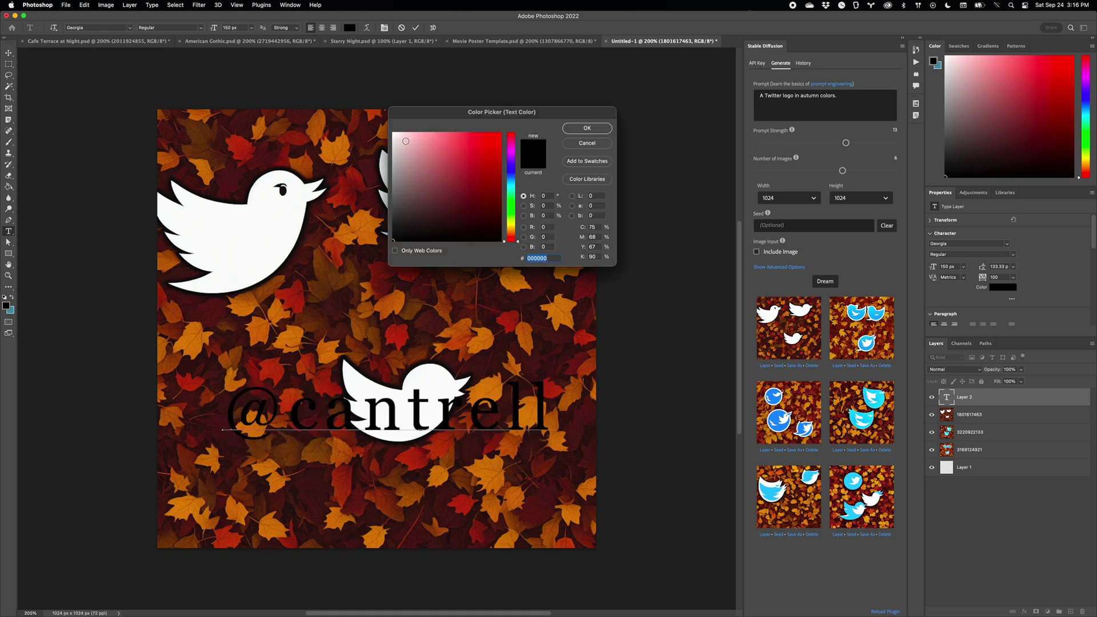
pyautogui.click(391, 132)
pyautogui.click(580, 128)
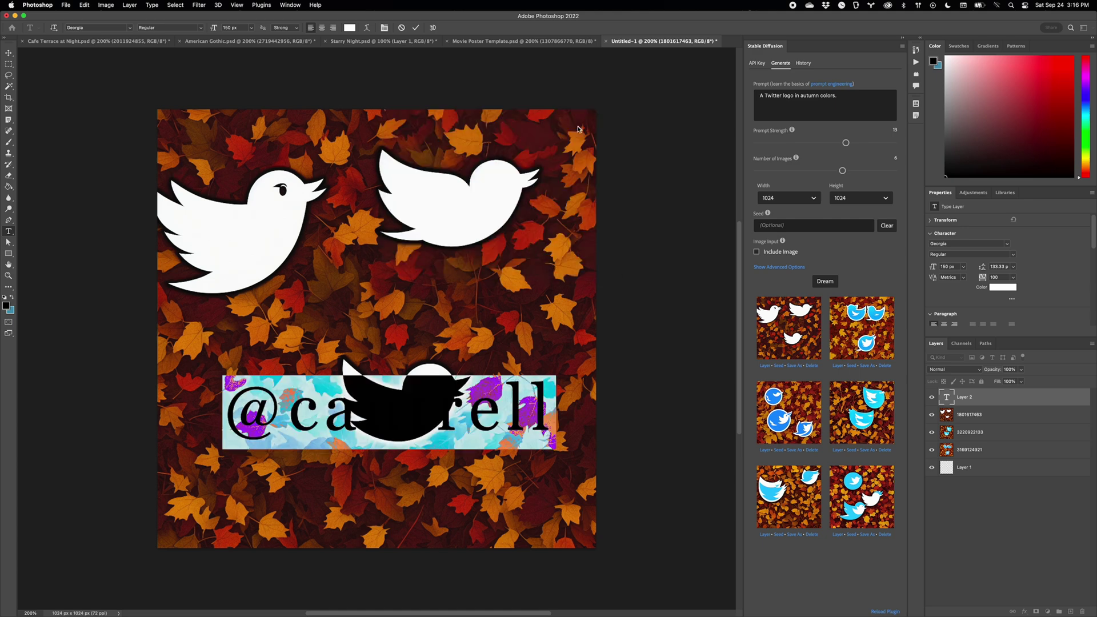
pyautogui.click(8, 53)
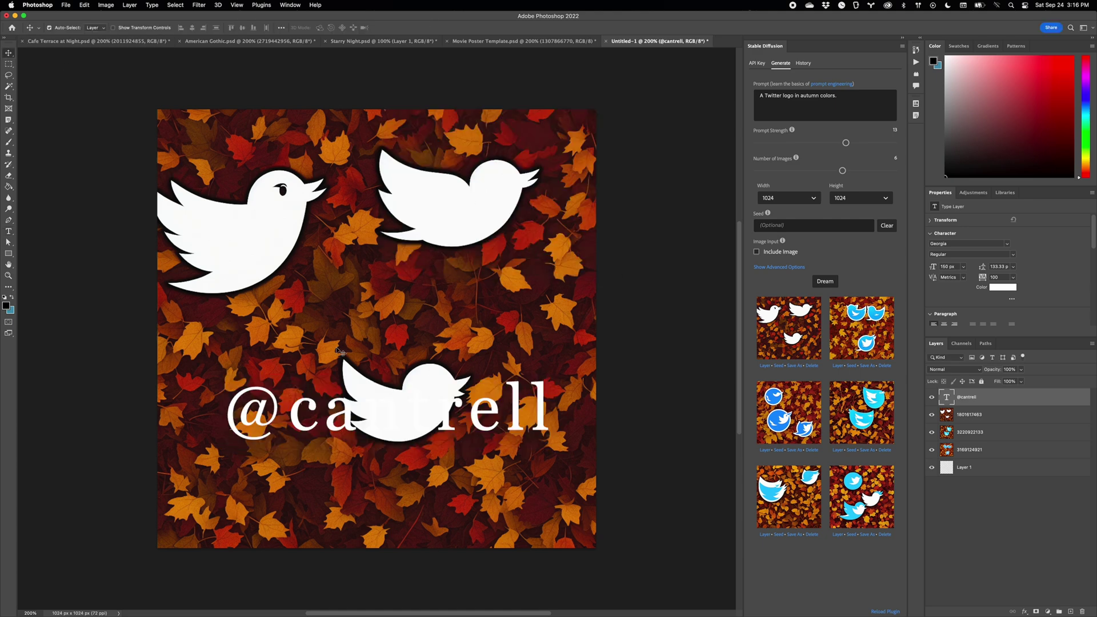